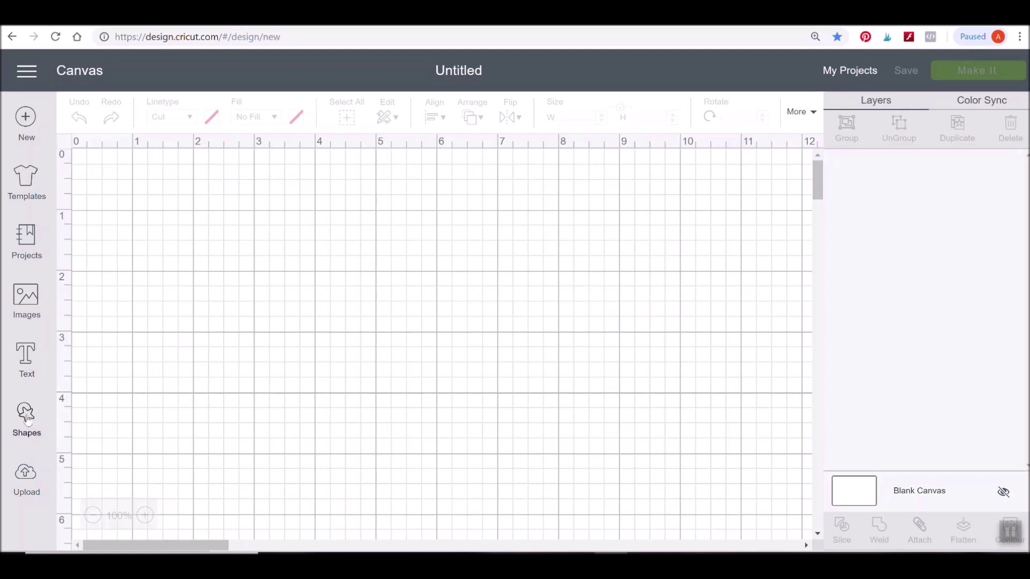
- Insert a circle shape and move it near the canvas's upper-left corner
left_click(34, 415)
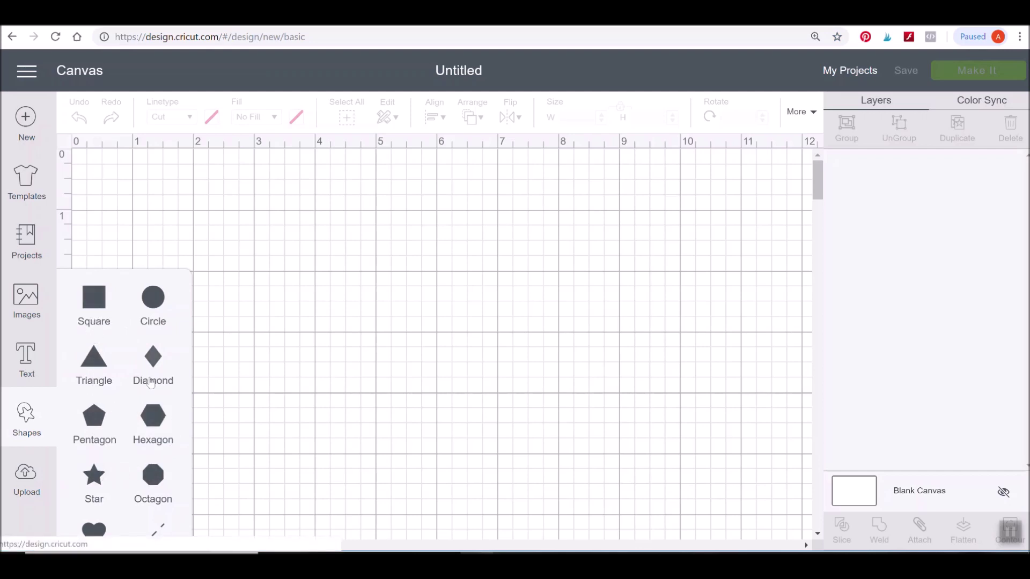
left_click(34, 420)
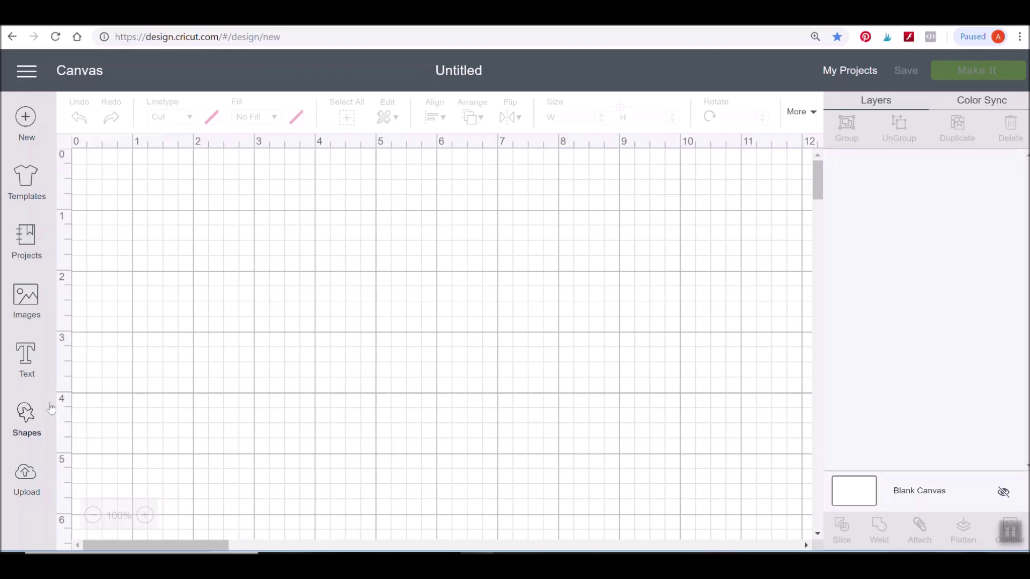
left_click(27, 419)
left_click(154, 305)
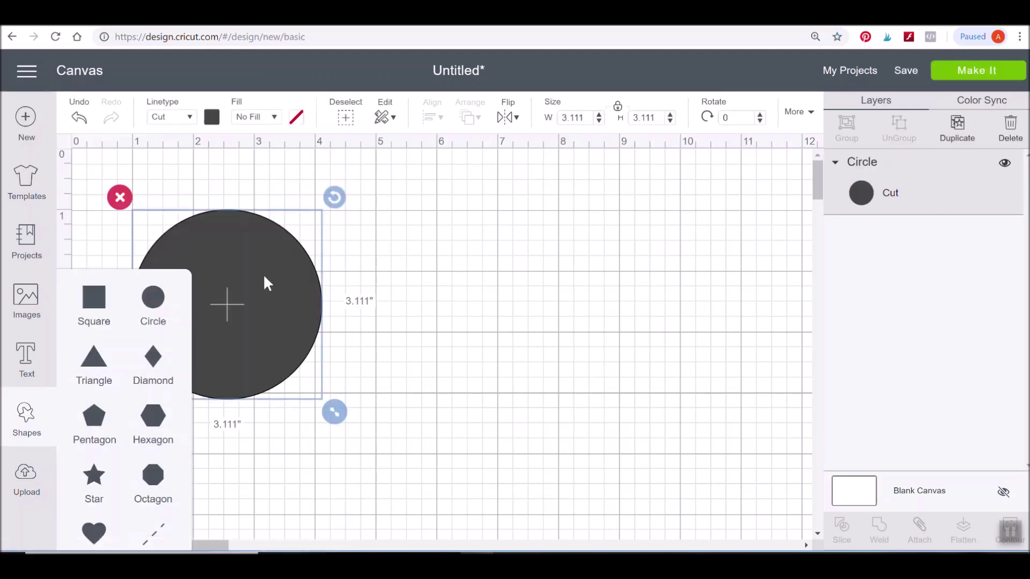
left_click_drag(262, 273, 242, 239)
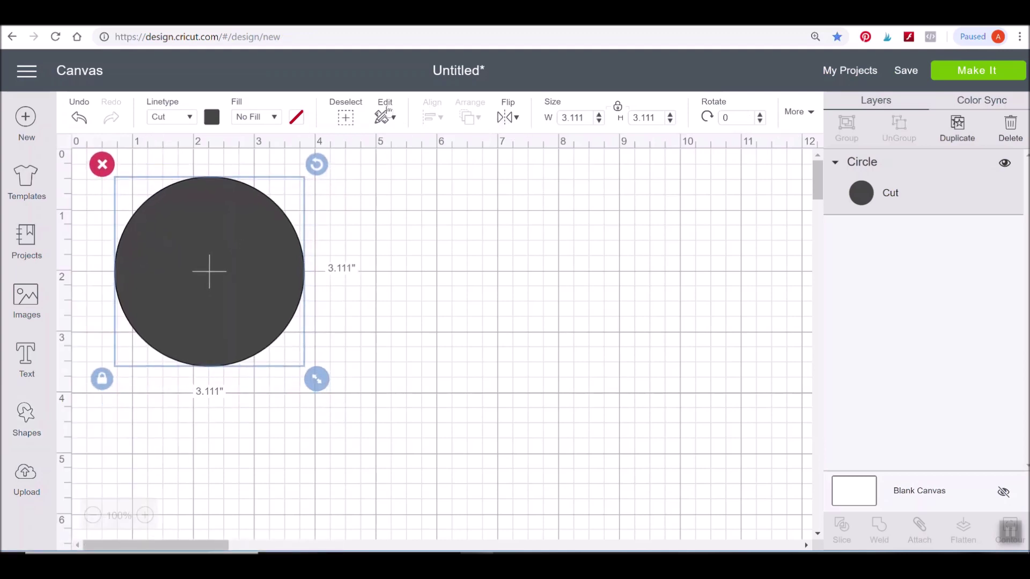
left_click_drag(243, 236, 186, 252)
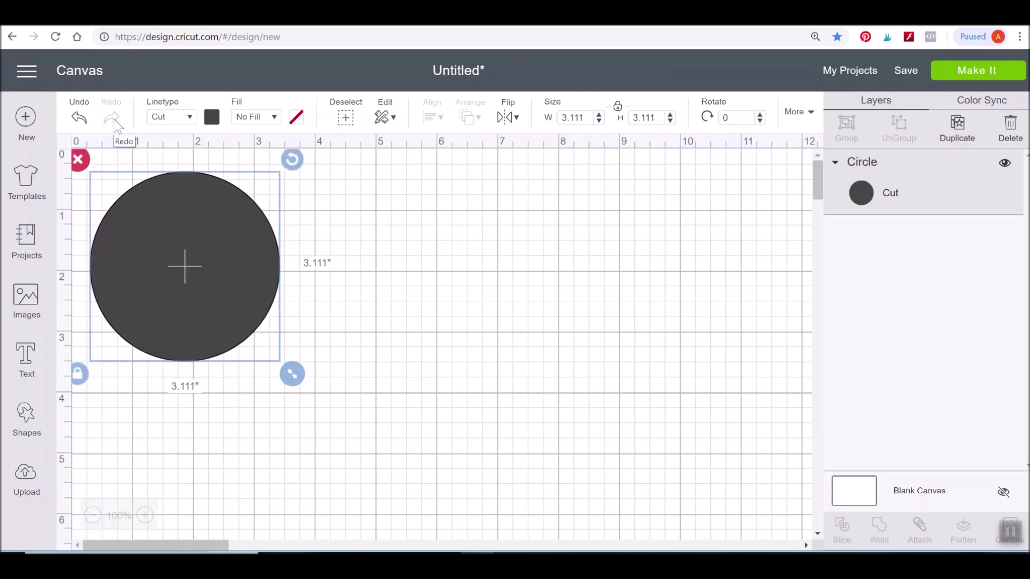
- Enlarge the circle to about 3.72 inches, undo the last changes made after that, and shift it slightly to the right
left_click_drag(292, 374, 322, 401)
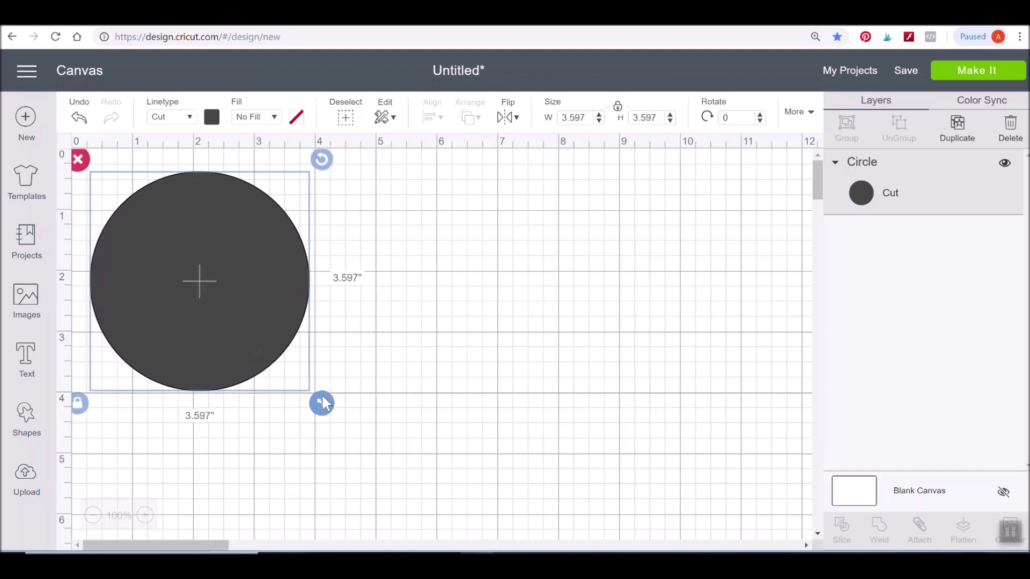
left_click(79, 119)
left_click(80, 120)
left_click(80, 120)
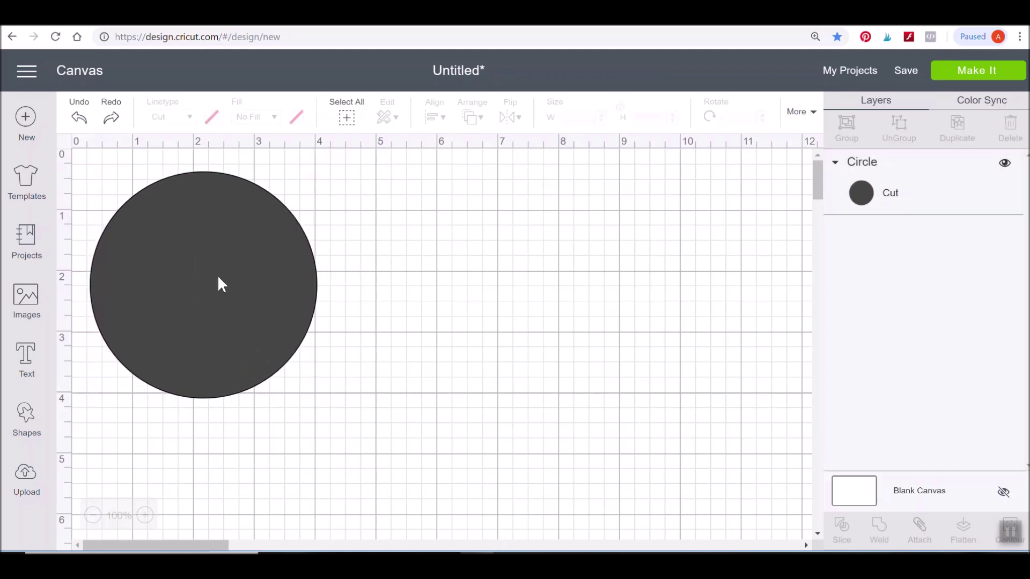
left_click(220, 277)
left_click_drag(230, 263, 245, 255)
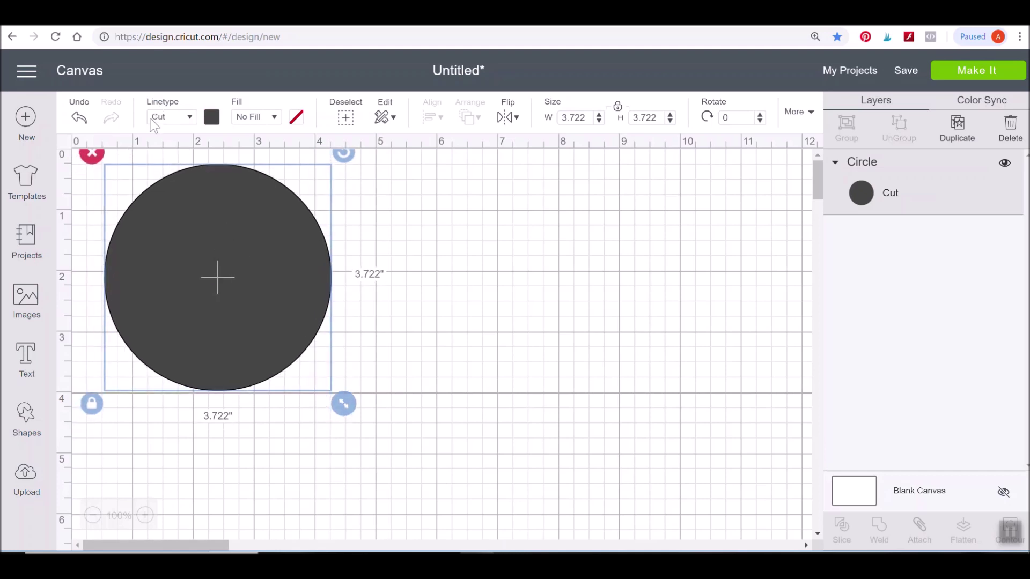
- Keep the circle's linetype as Cut and view its material colors, including the advanced color picker
left_click(192, 118)
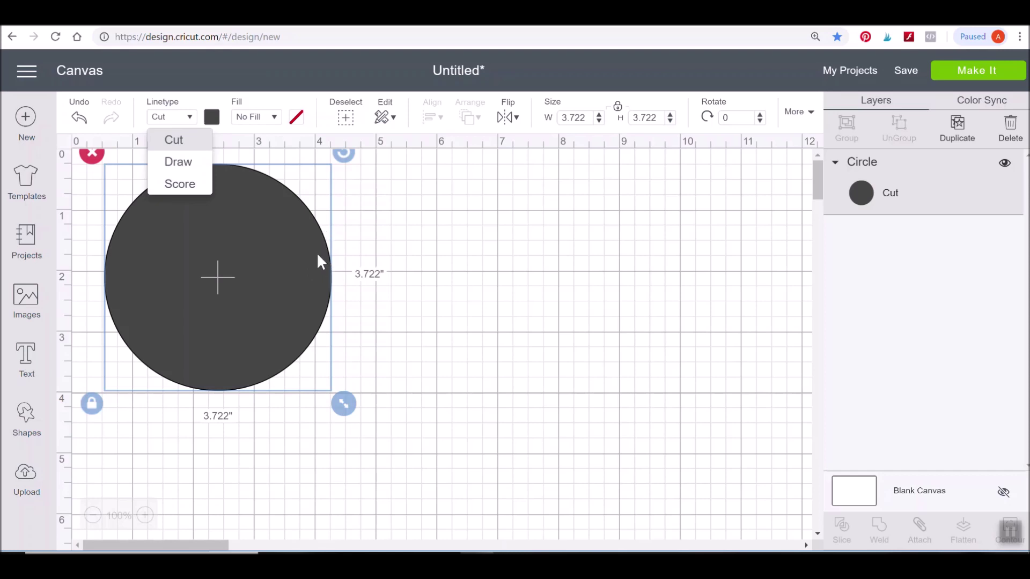
left_click(183, 140)
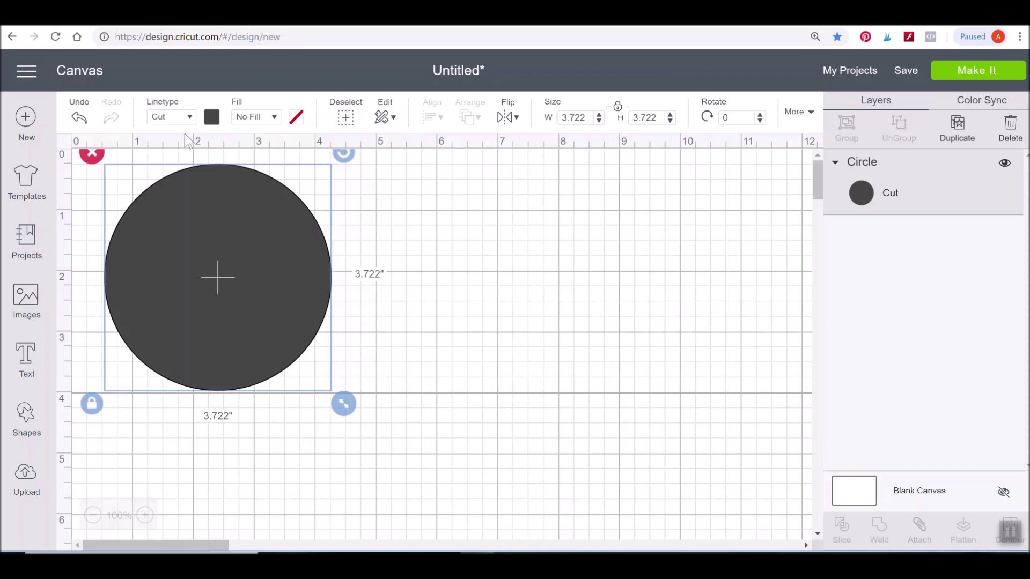
left_click(212, 119)
left_click_drag(155, 222, 156, 234)
left_click(212, 118)
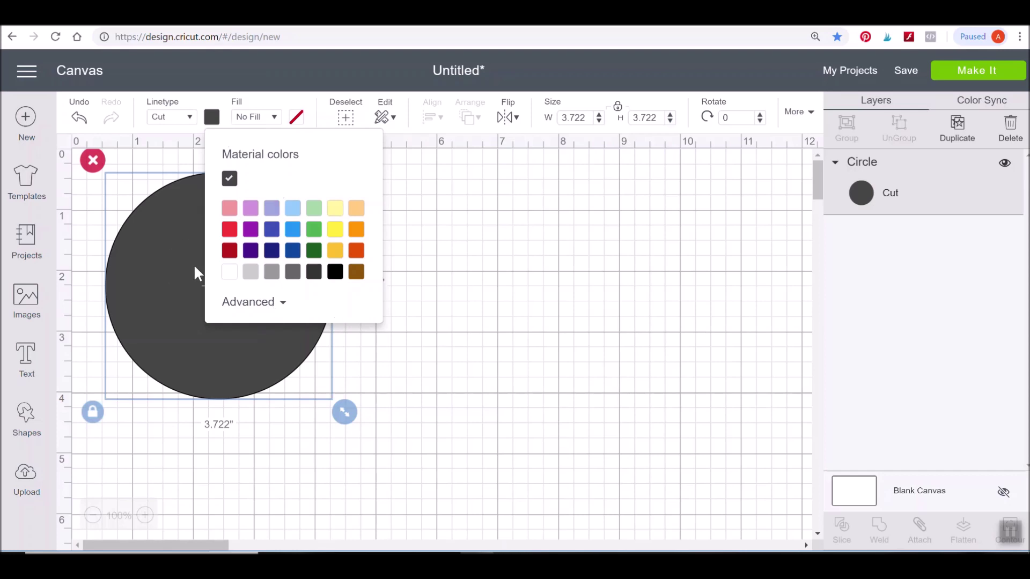
left_click(283, 303)
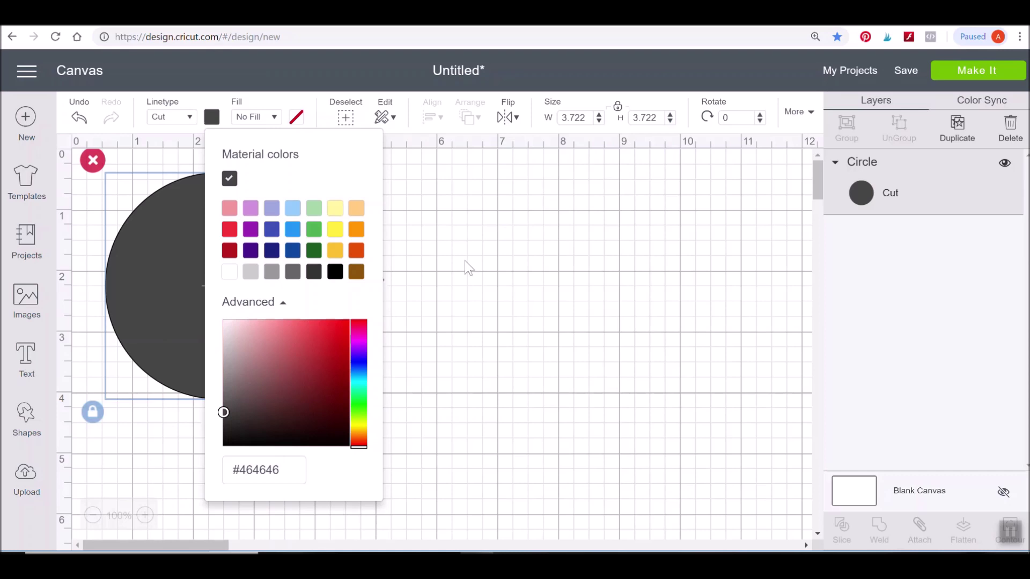
left_click(432, 229)
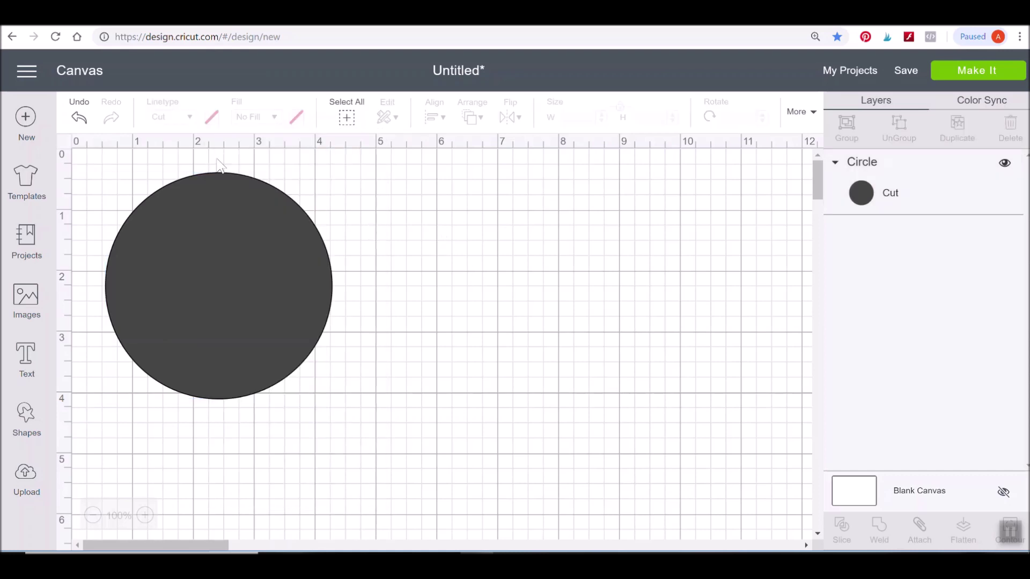
- Select the circle and view its available fill options
left_click(228, 214)
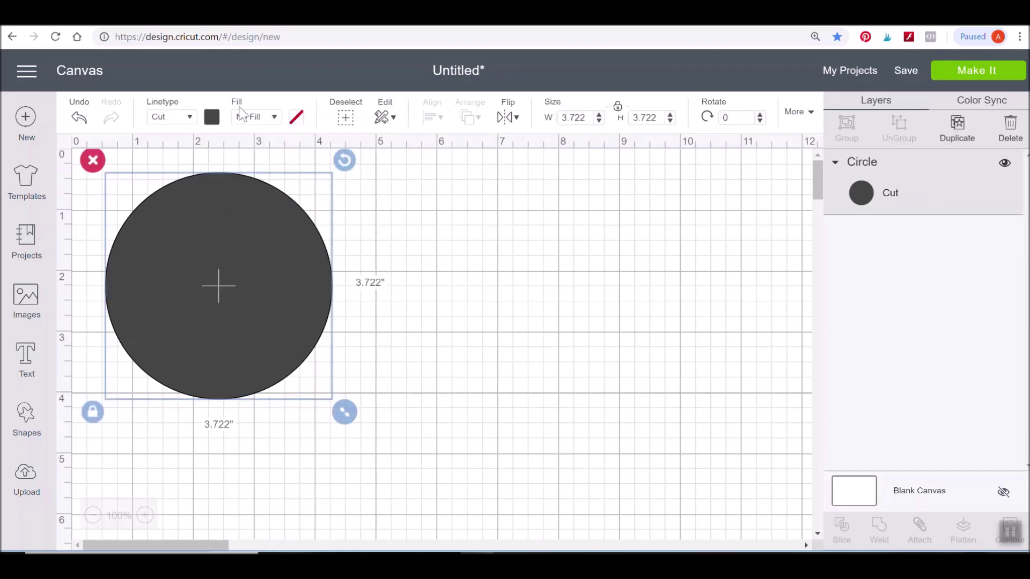
left_click(274, 118)
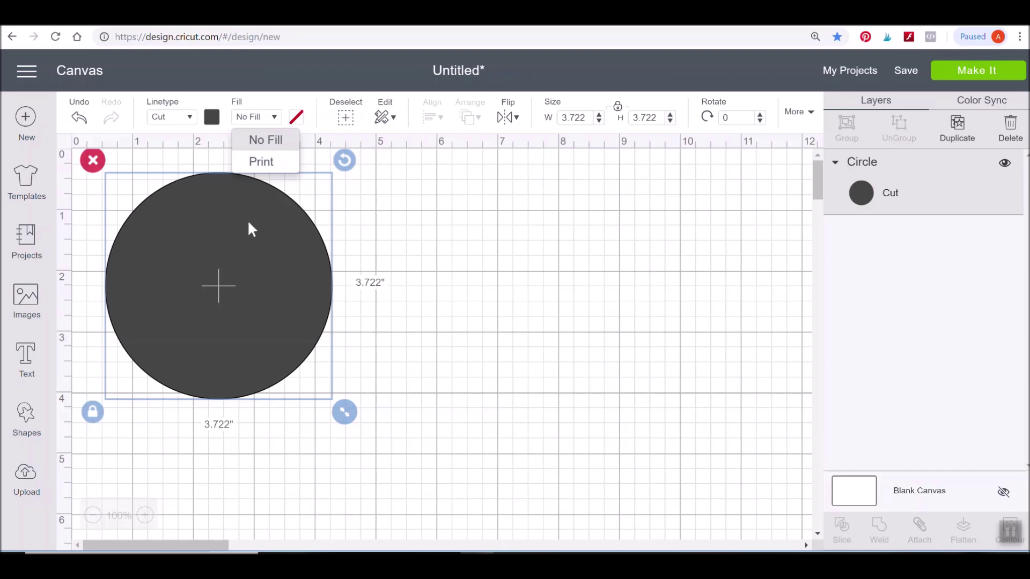
left_click(274, 119)
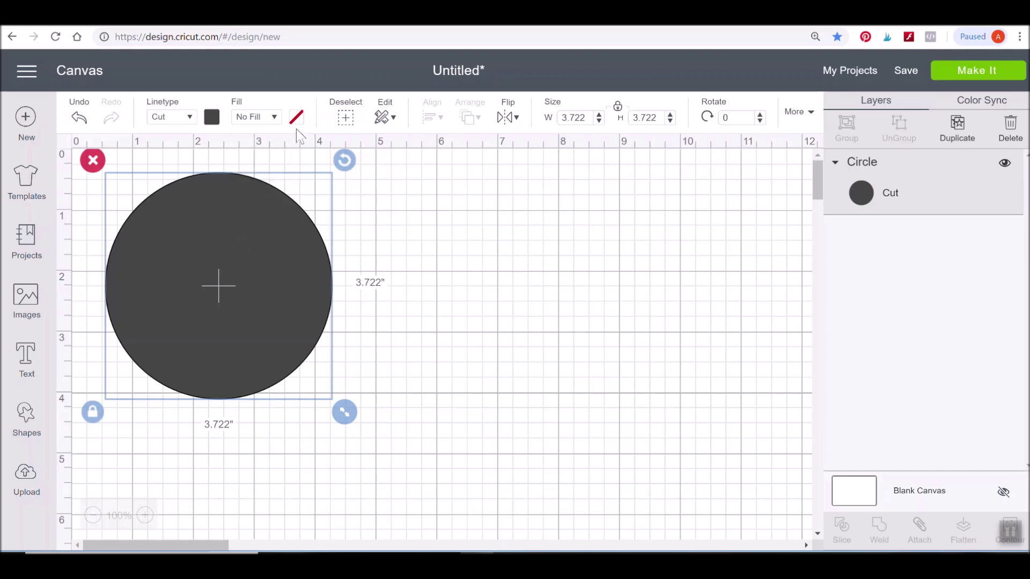
- Practise deselecting and reselecting the circle, using Select All as well as selecting it directly on the canvas
left_click(345, 115)
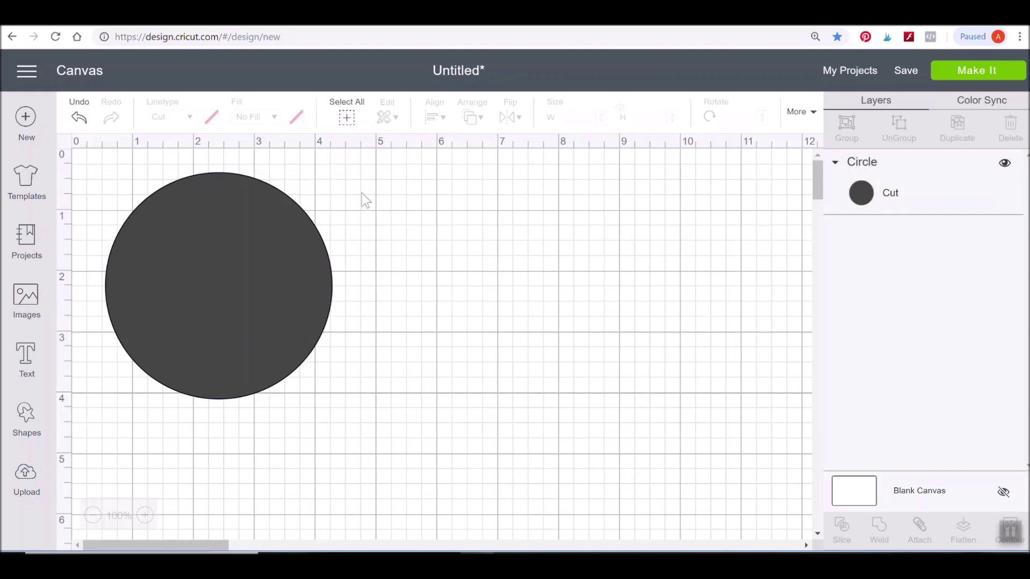
left_click(347, 115)
left_click(347, 118)
left_click(344, 117)
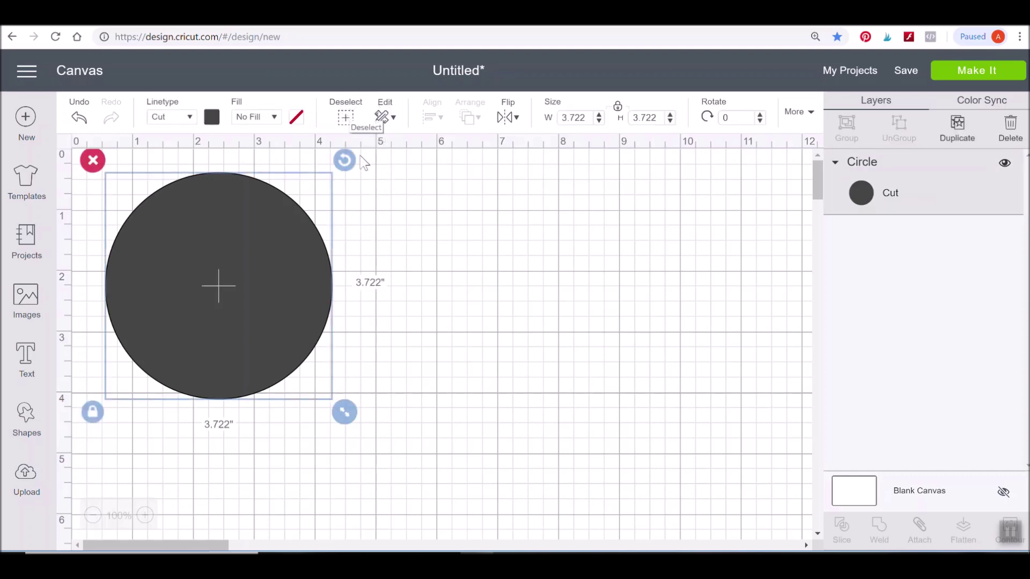
left_click(384, 262)
left_click(214, 231)
left_click(362, 196)
left_click_drag(361, 195, 245, 257)
left_click(400, 207)
left_click(186, 265)
left_click(443, 271)
left_click(237, 247)
left_click(392, 237)
left_click(255, 248)
- Copy and paste the circle, placing the copy so that it overlaps the original's right side
left_click(392, 119)
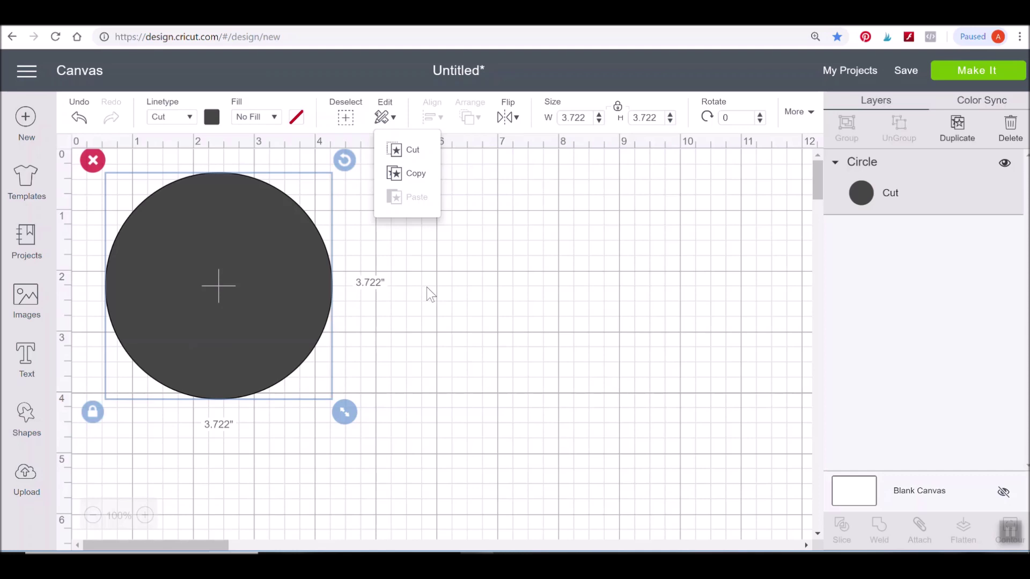
left_click(457, 261)
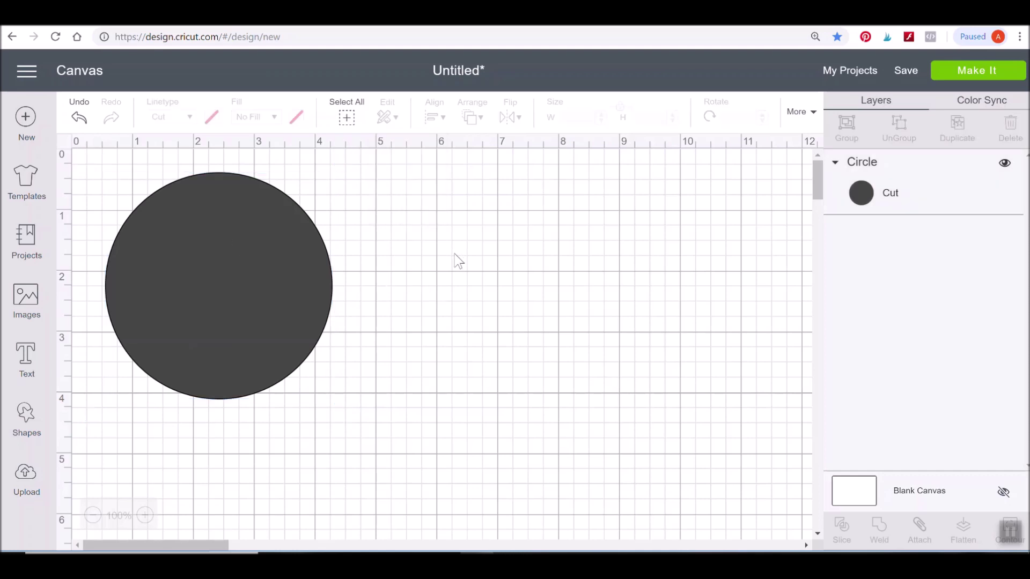
left_click(218, 243)
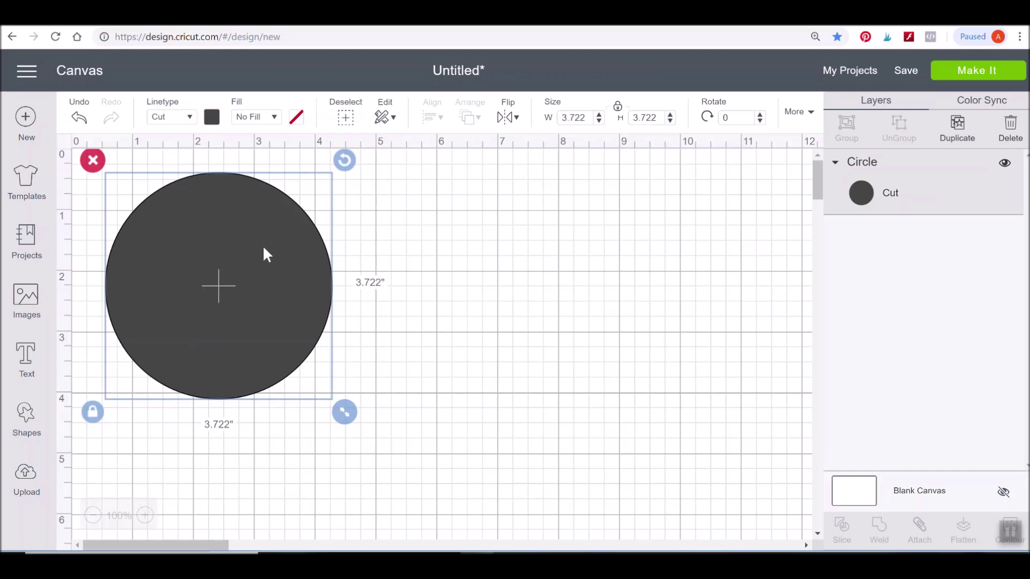
key("ctrl+v")
left_click_drag(257, 279, 368, 249)
- Paste a third circle and duplicate it, arranging the copies in an overlapping row to the right
left_click(388, 117)
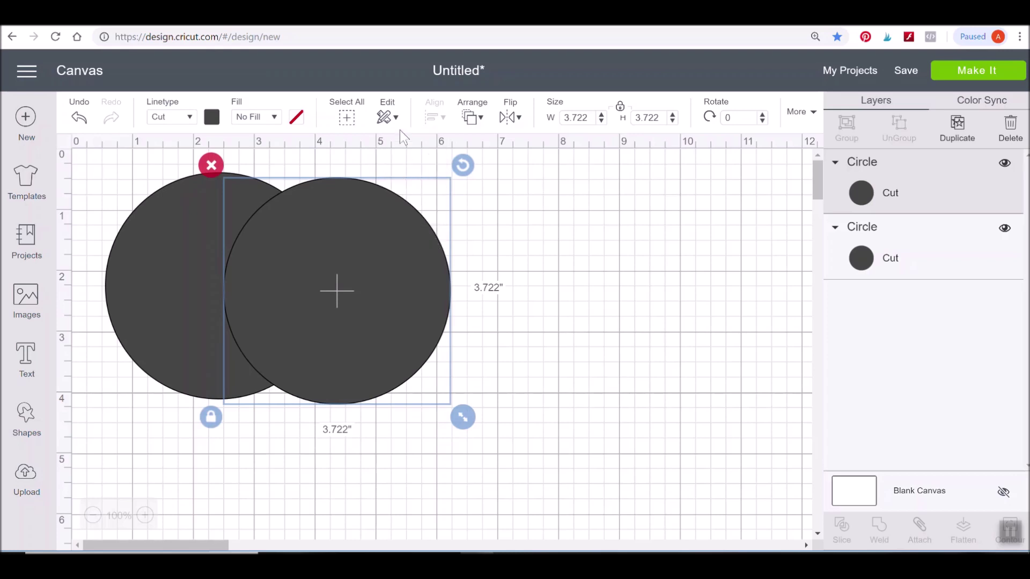
left_click(391, 117)
left_click(417, 196)
left_click_drag(421, 276, 558, 241)
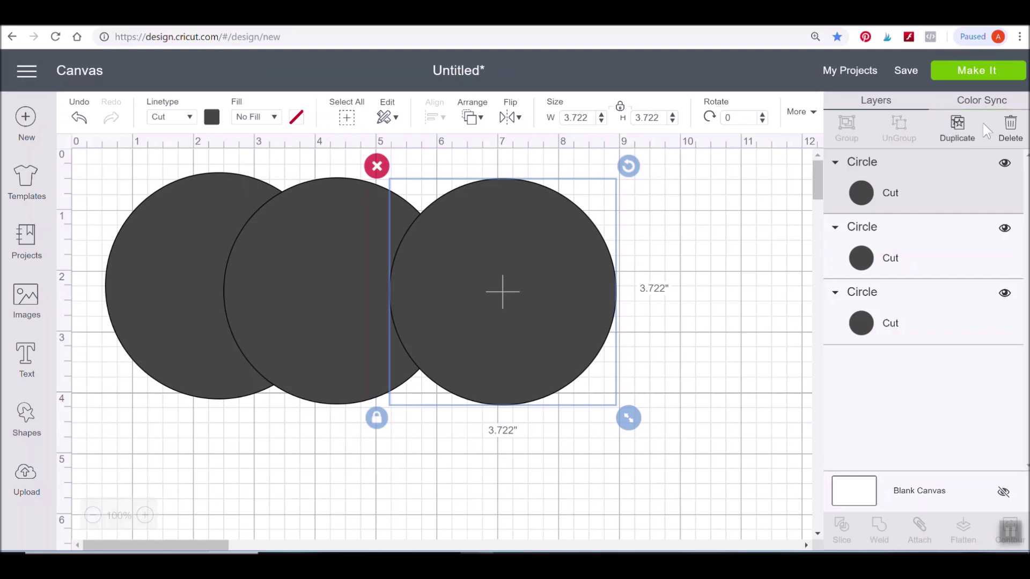
left_click(955, 129)
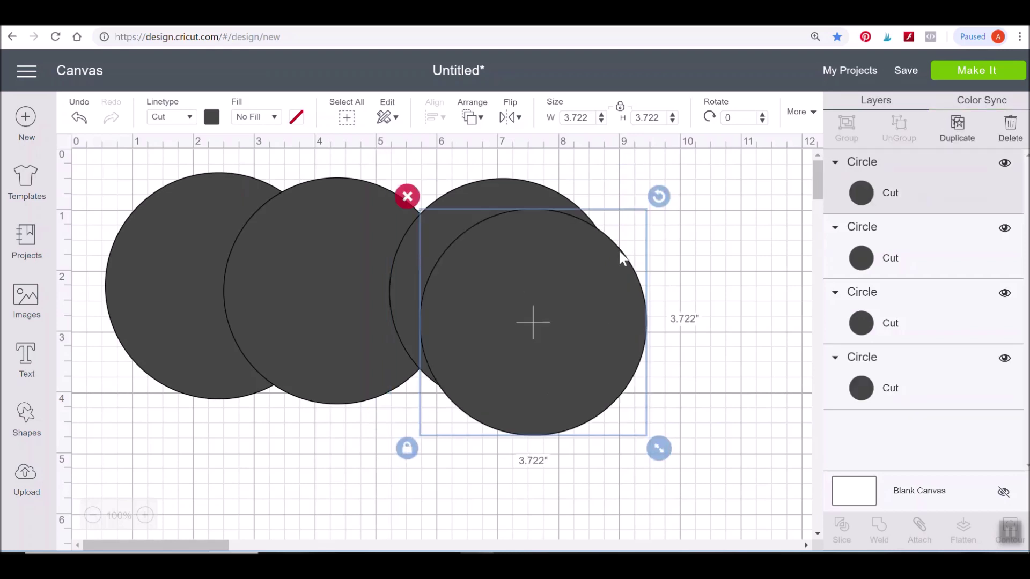
left_click_drag(599, 267, 649, 238)
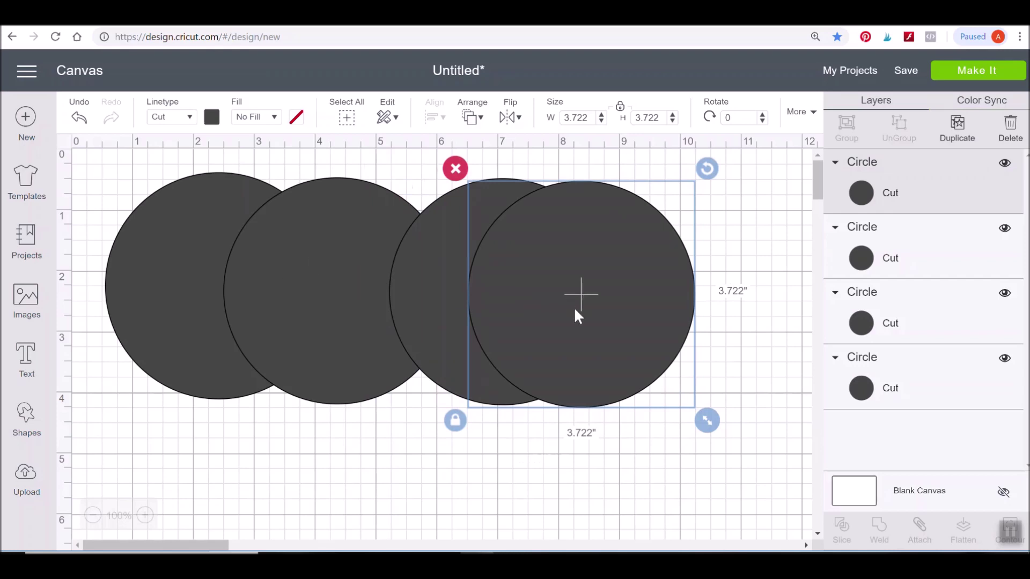
- Delete the three circle copies, leaving only the original circle
key("Delete")
left_click(517, 294)
key("Delete")
left_click(380, 273)
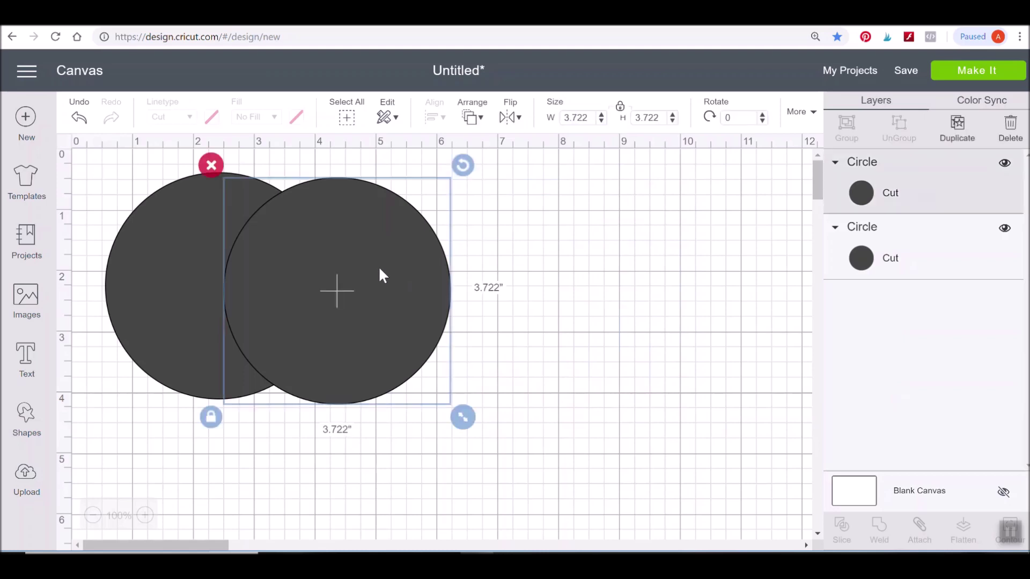
key("Delete")
- Move the circle around the canvas and undo both moves
left_click_drag(246, 232, 228, 227)
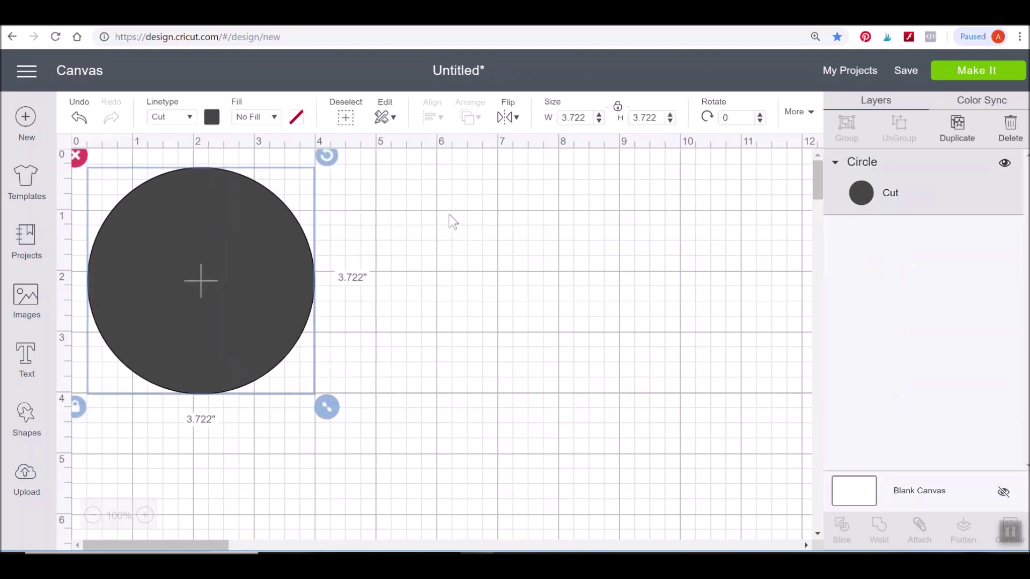
left_click_drag(283, 266, 340, 262)
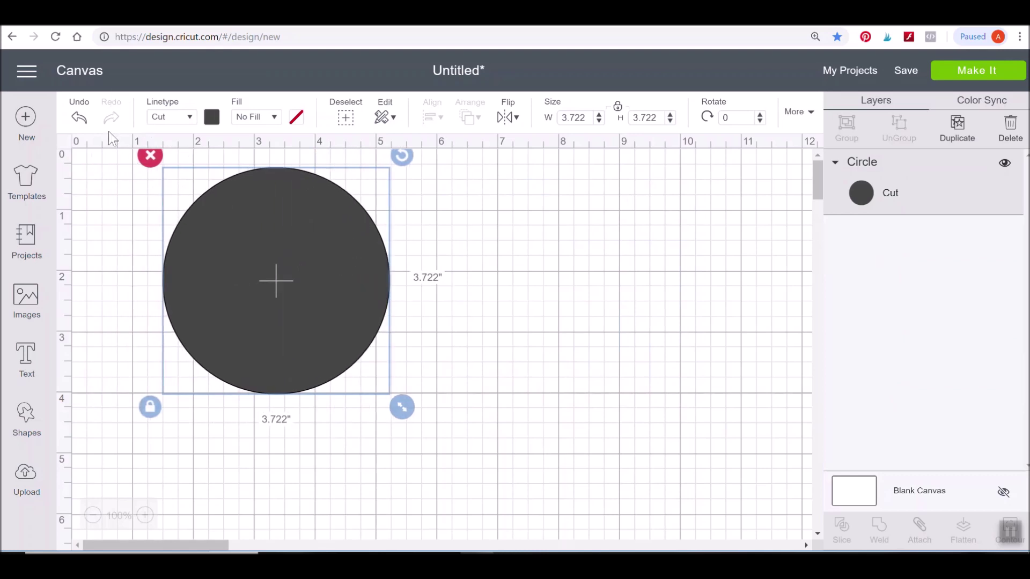
left_click(79, 119)
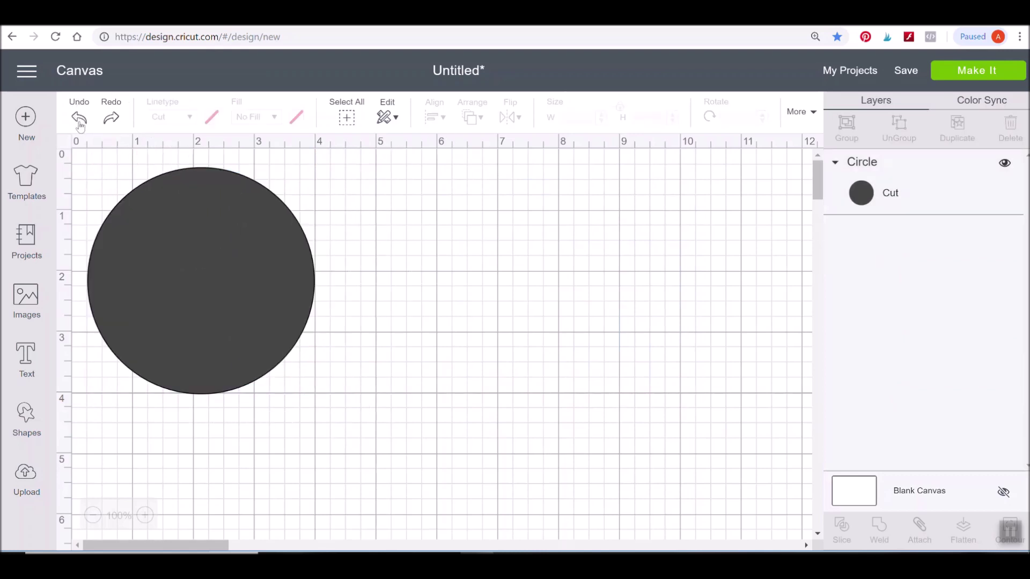
left_click(79, 119)
- Duplicate the circle and place the copy just to the right of the original
left_click(235, 273)
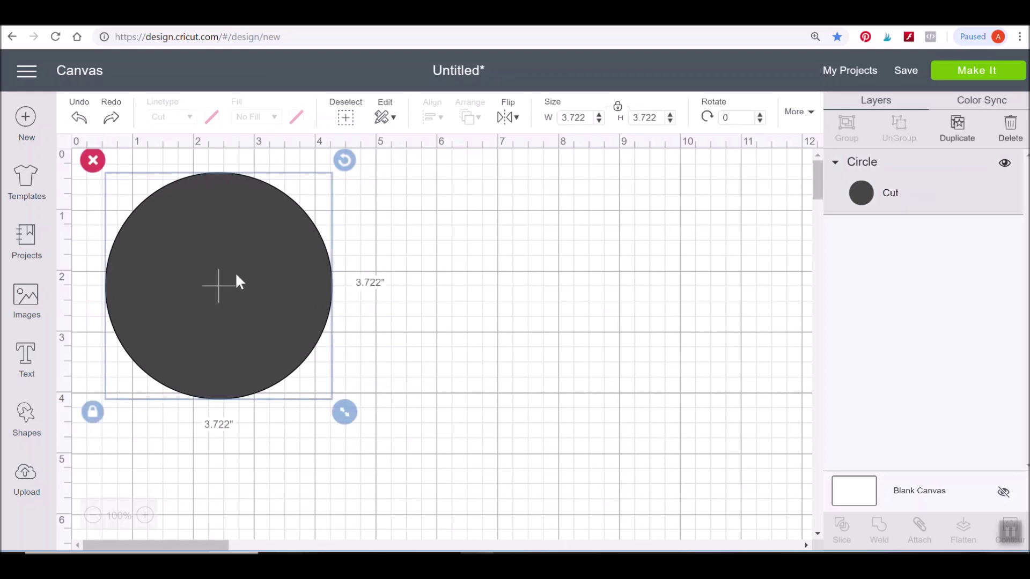
left_click(944, 143)
left_click_drag(248, 253, 484, 241)
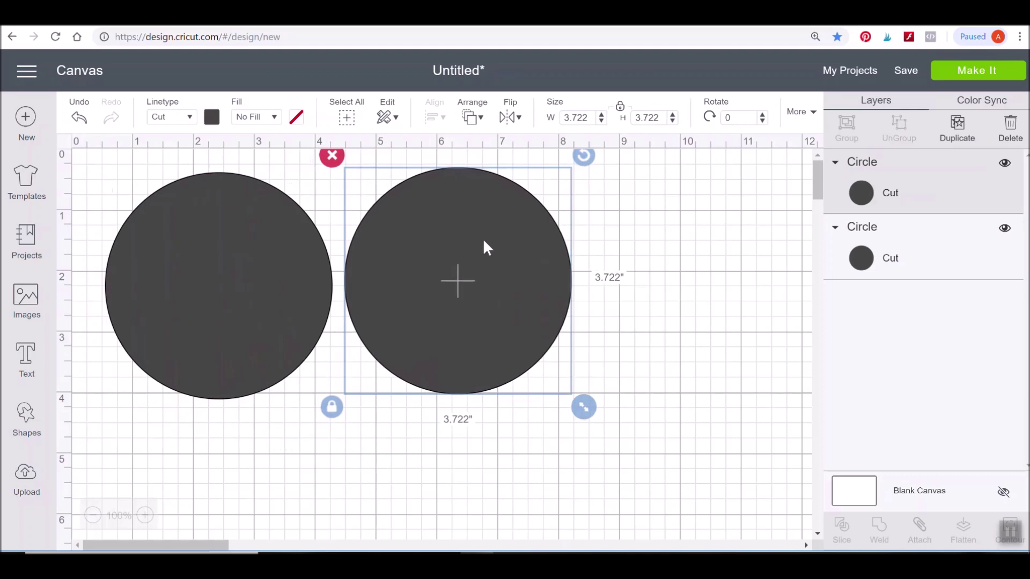
- Select both circles together, view the alignment options, and deselect them
left_click_drag(646, 294, 256, 310)
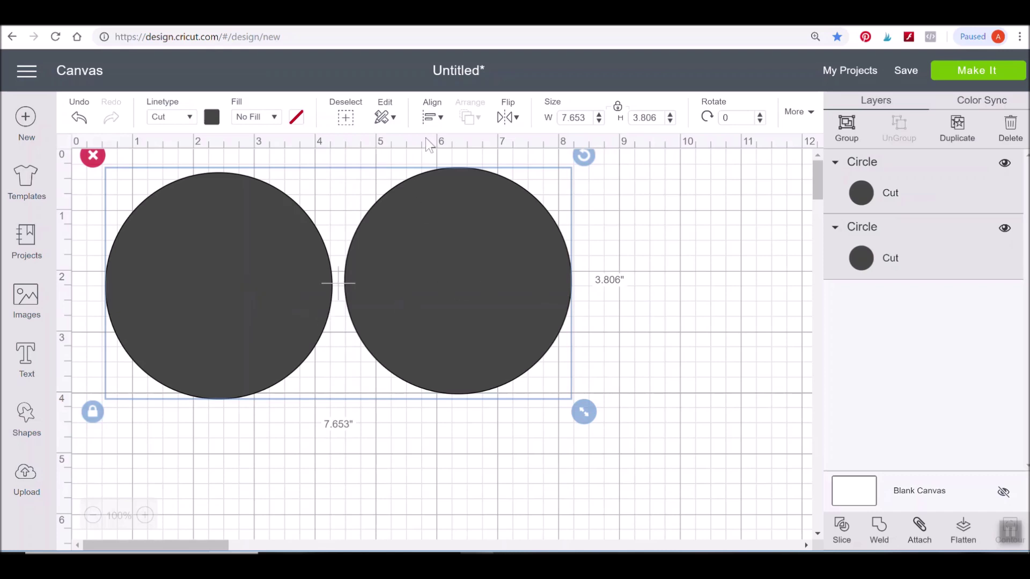
left_click(438, 118)
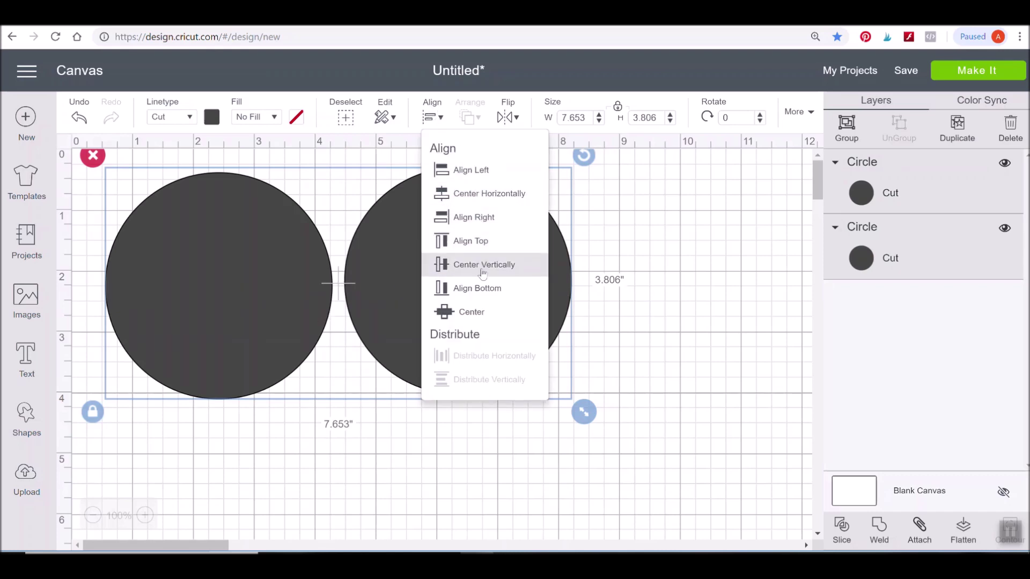
left_click(671, 216)
- Select only the right circle, view its arranging options, and move it to overlap the right part of the left circle
left_click_drag(228, 427, 457, 310)
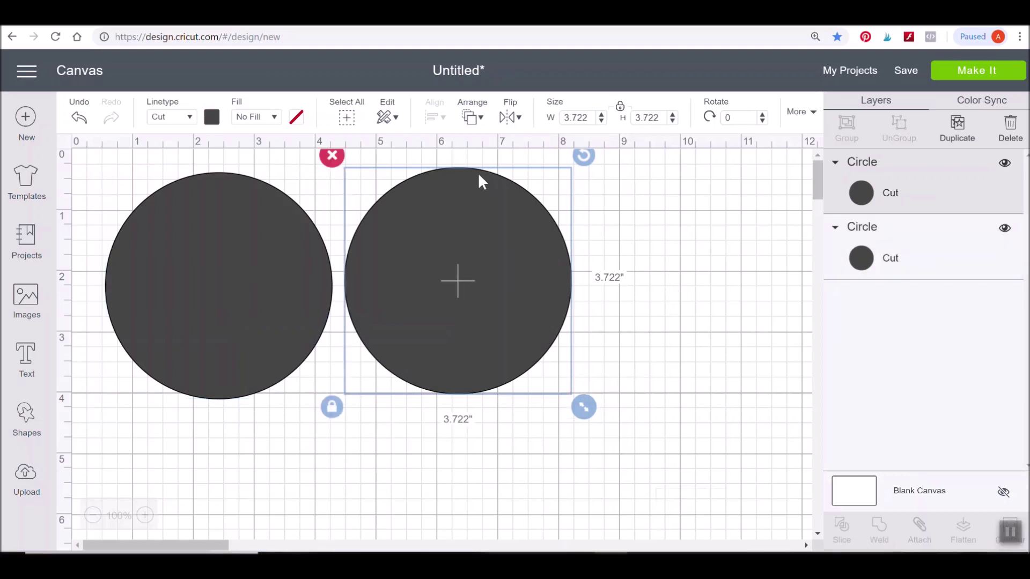
left_click(478, 122)
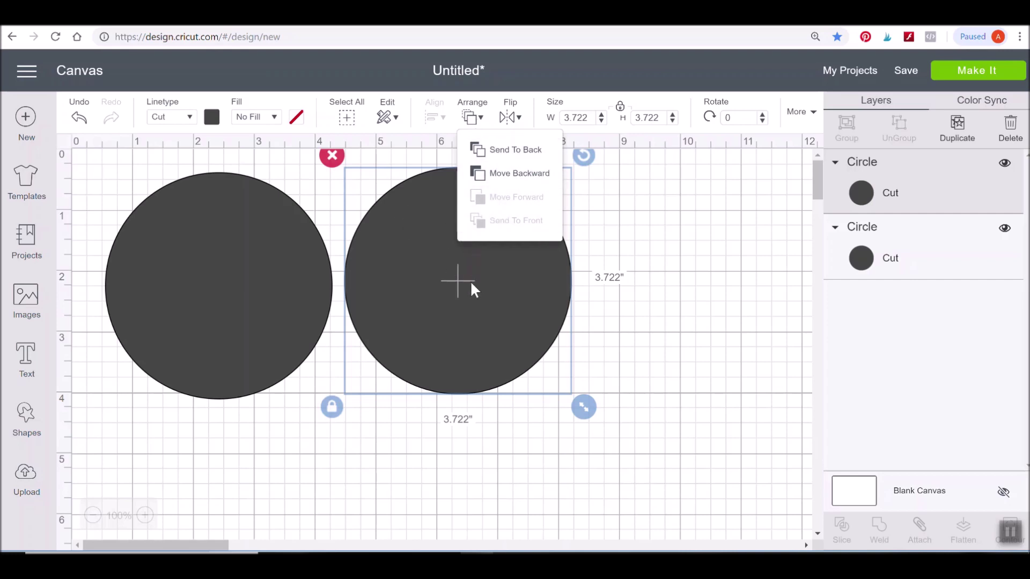
left_click(618, 268)
left_click_drag(413, 278, 305, 294)
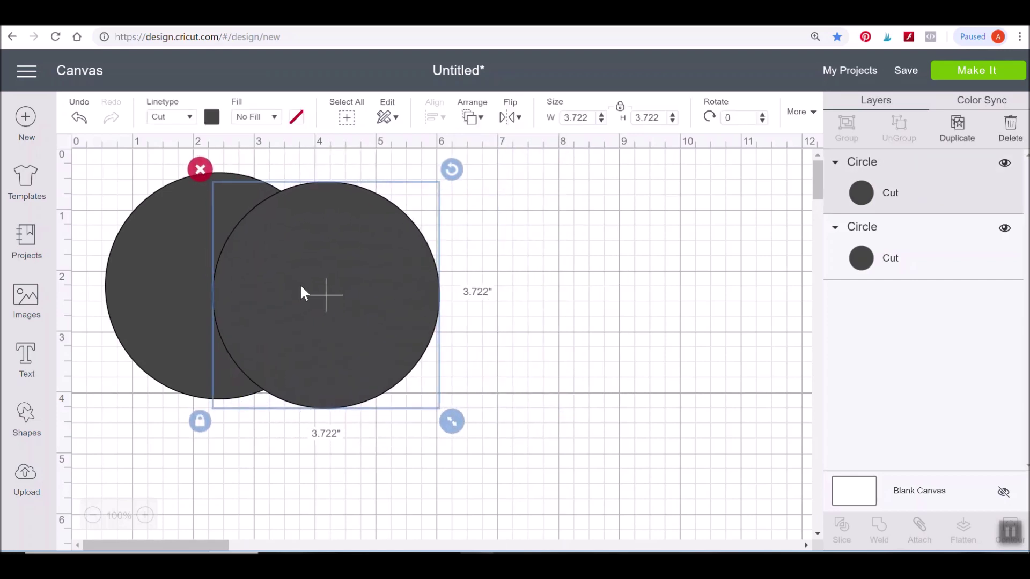
mouse_move(159, 273)
left_mouse_down()
mouse_move(176, 250)
mouse_move(166, 278)
left_mouse_up()
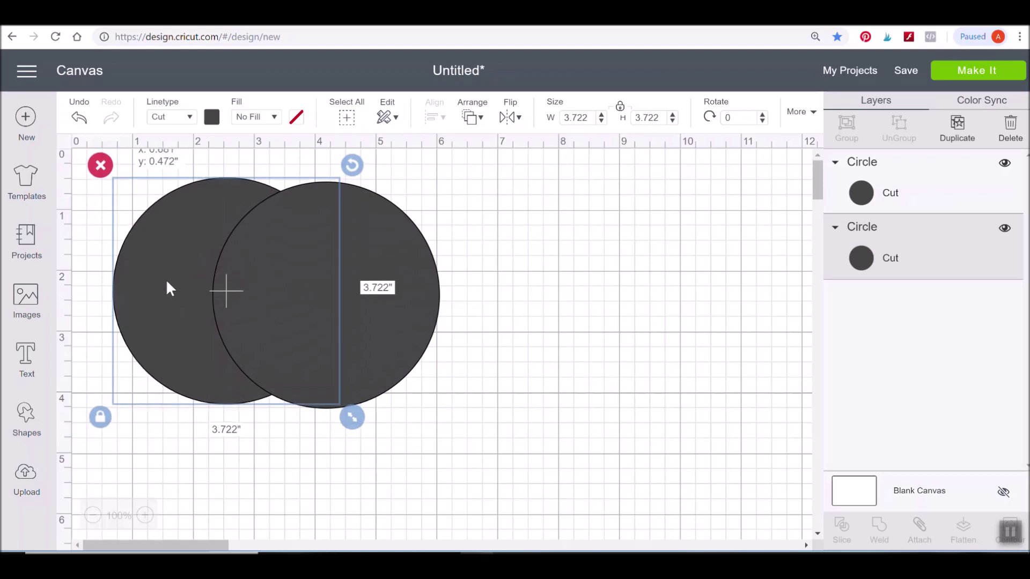
left_click_drag(369, 337, 379, 338)
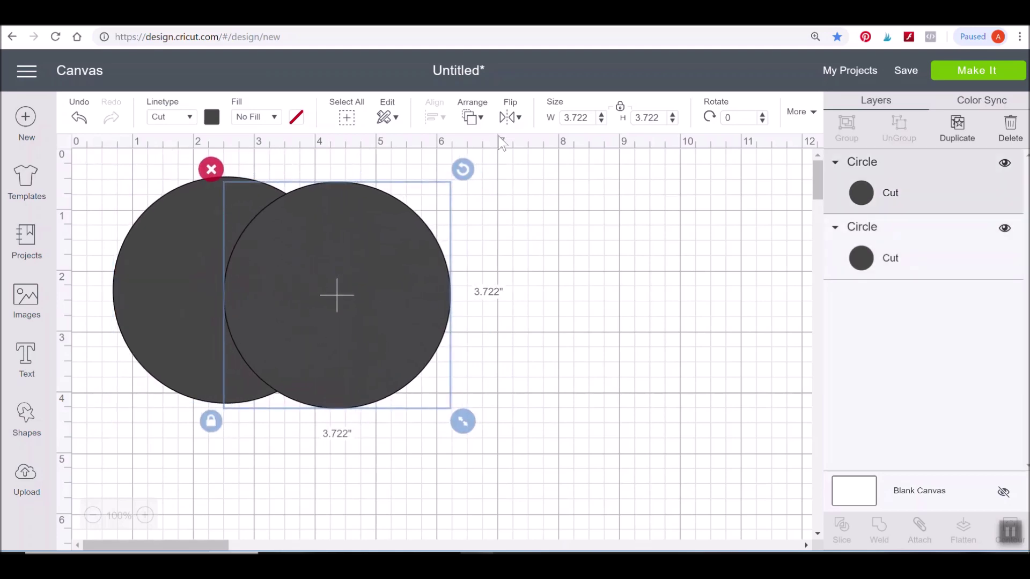
- Send the right circle to the back and shift the left circle slightly further over it
left_click(474, 119)
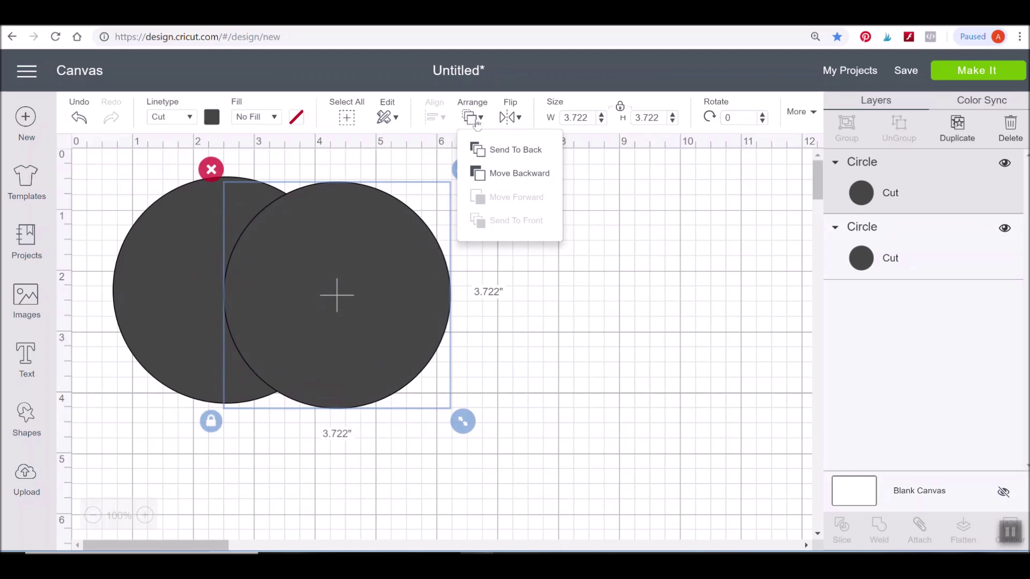
left_click(509, 152)
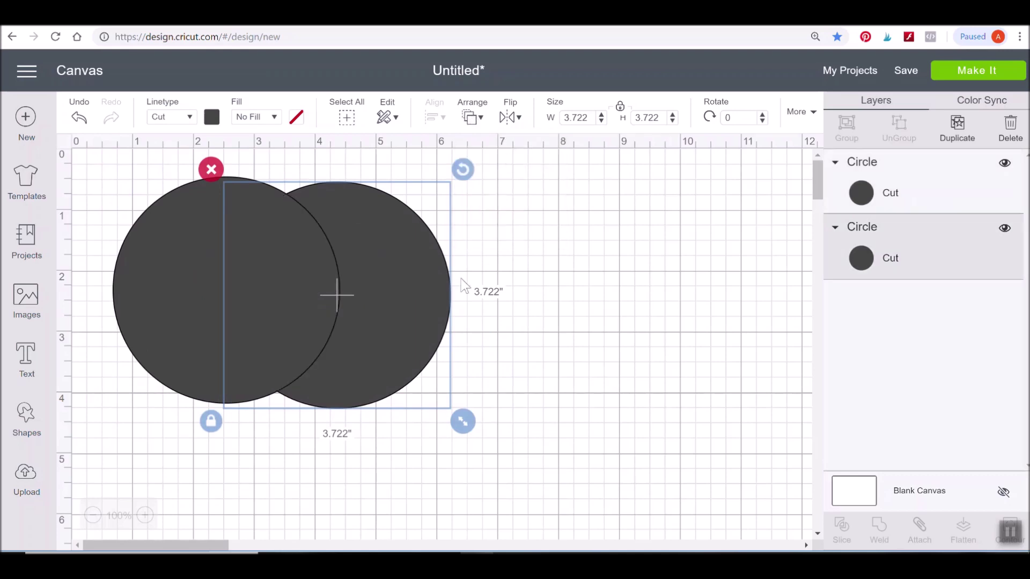
left_click_drag(188, 284, 217, 290)
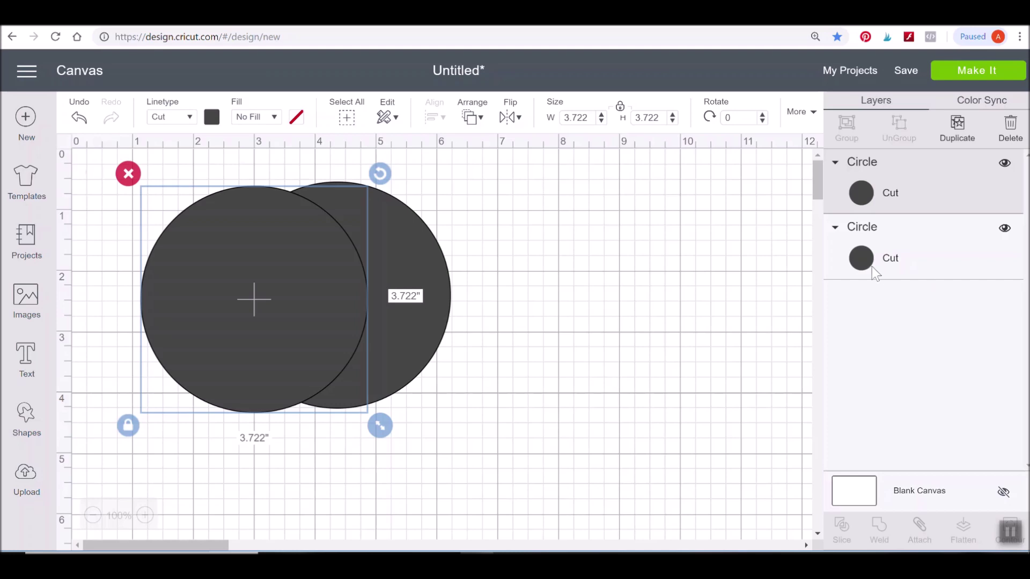
- Flip the front circle horizontally and vertically
left_click(519, 119)
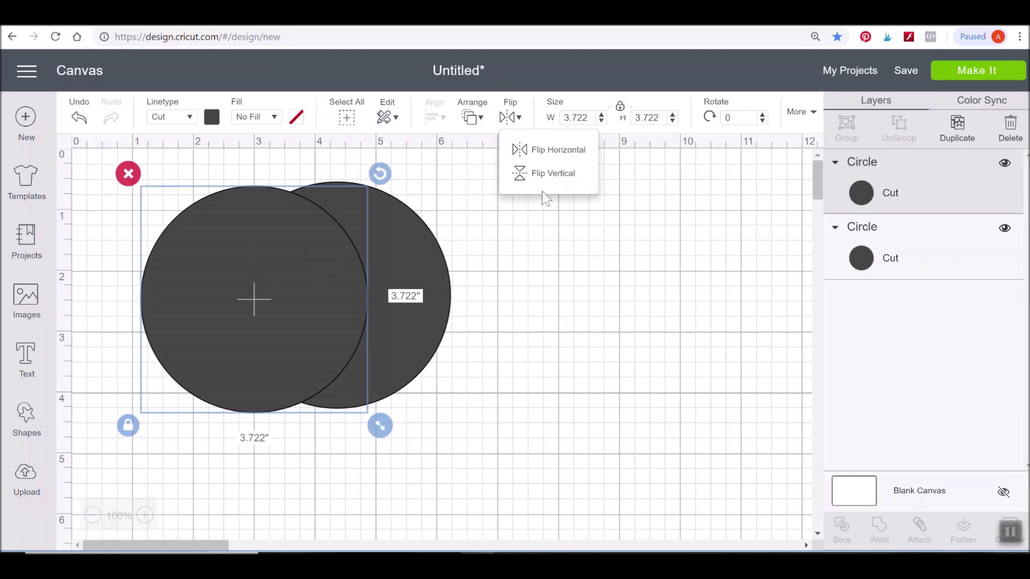
left_click(546, 153)
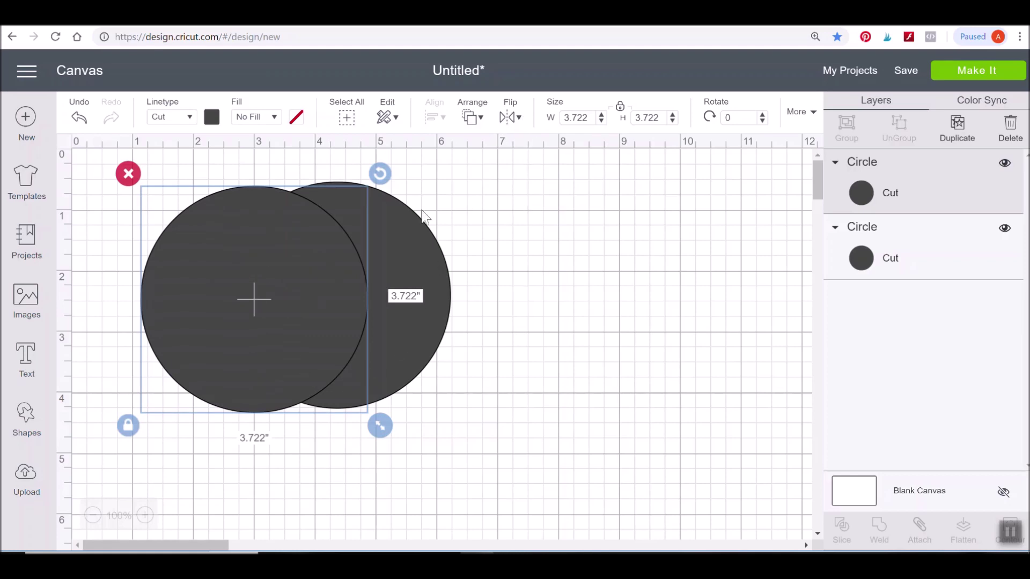
left_click(518, 118)
left_click(553, 174)
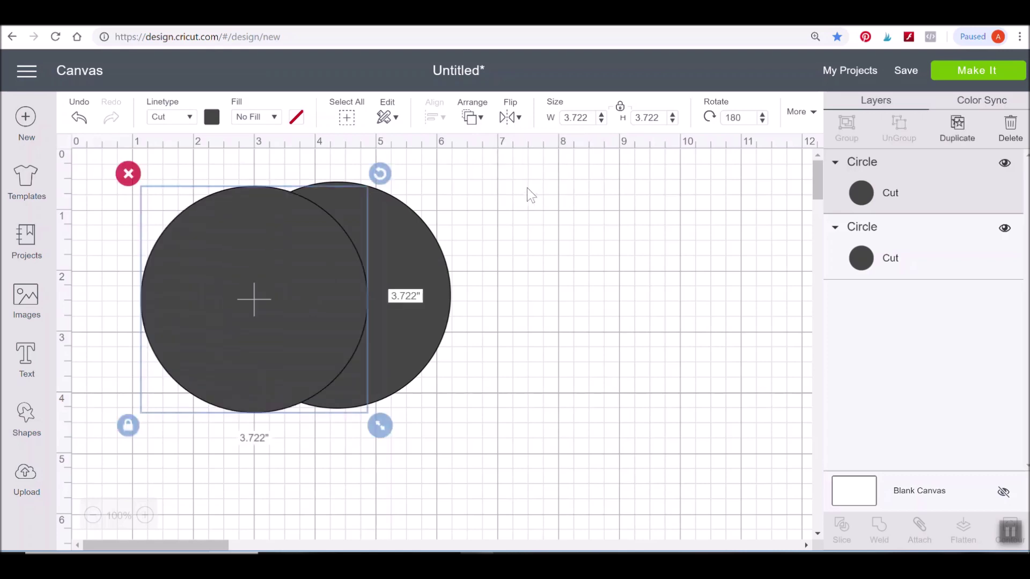
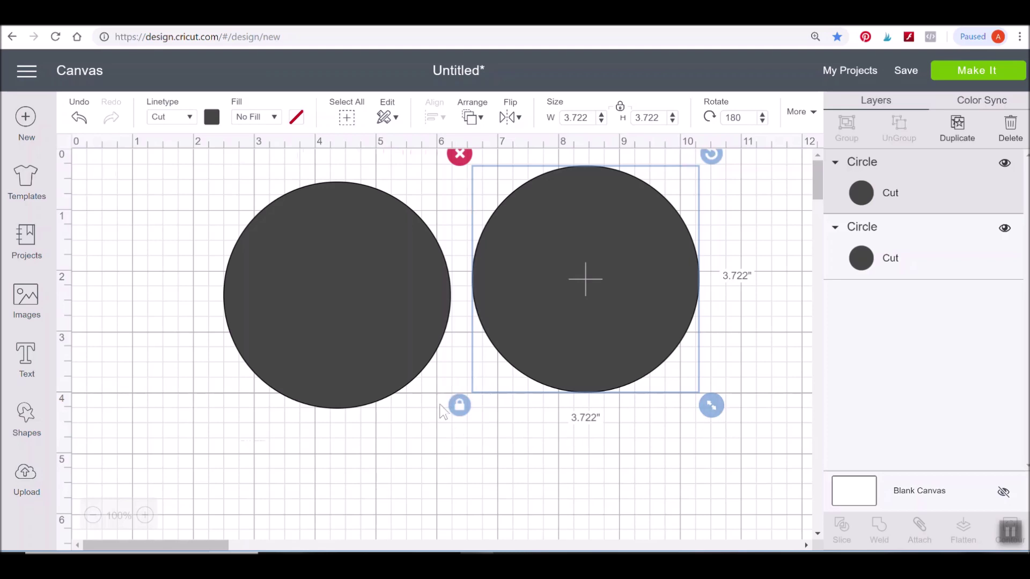
- Unlock the right circle's proportions, stretch it to about 1.82 by 4.5 inches, relock it, and scale it to about 1.66 by 4.11 inches
left_click(459, 406)
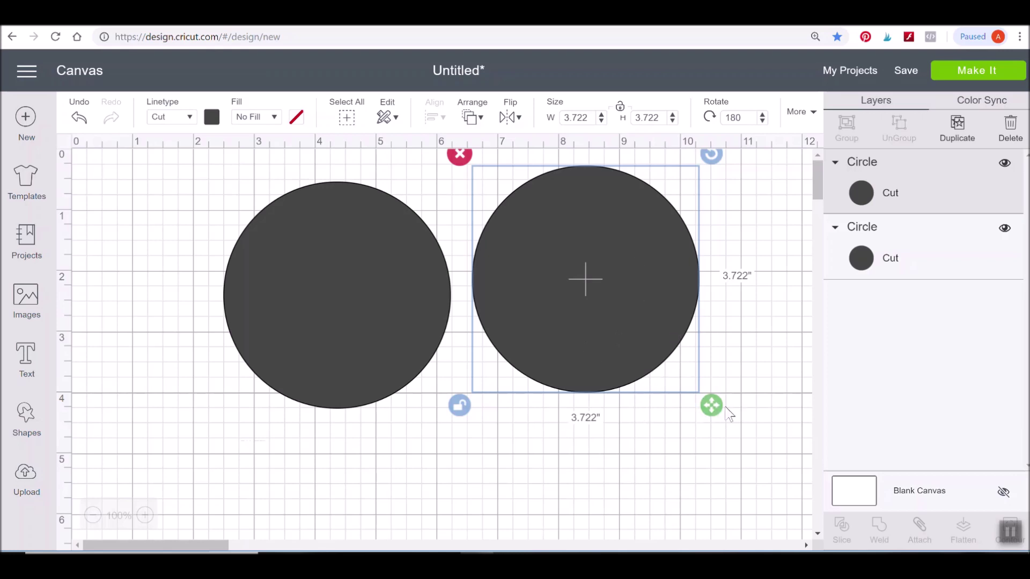
left_click_drag(713, 411, 597, 456)
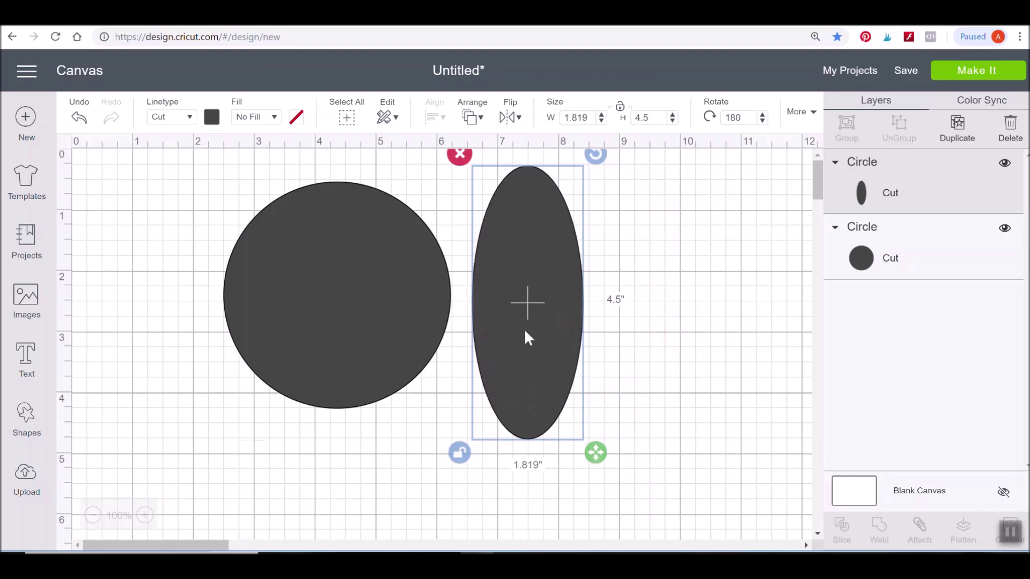
left_click(460, 455)
left_click_drag(594, 456, 624, 427)
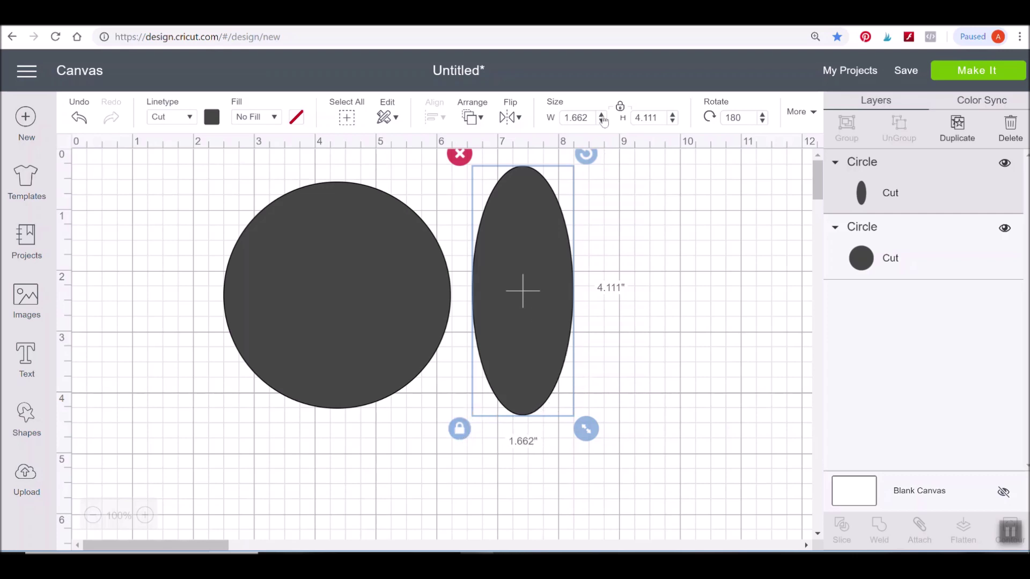
- Unlock the ellipse's proportions, widen it to about 3.32 by 3.4 inches, relock it, and scale it to about 3.73 by 3.83 inches
left_click(459, 428)
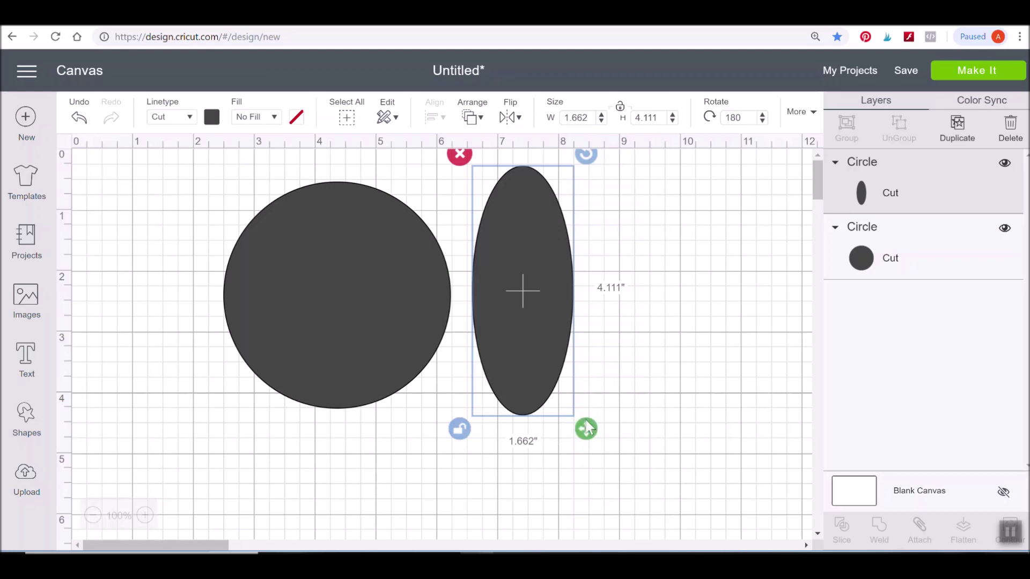
left_click_drag(588, 433, 687, 387)
left_click(466, 391)
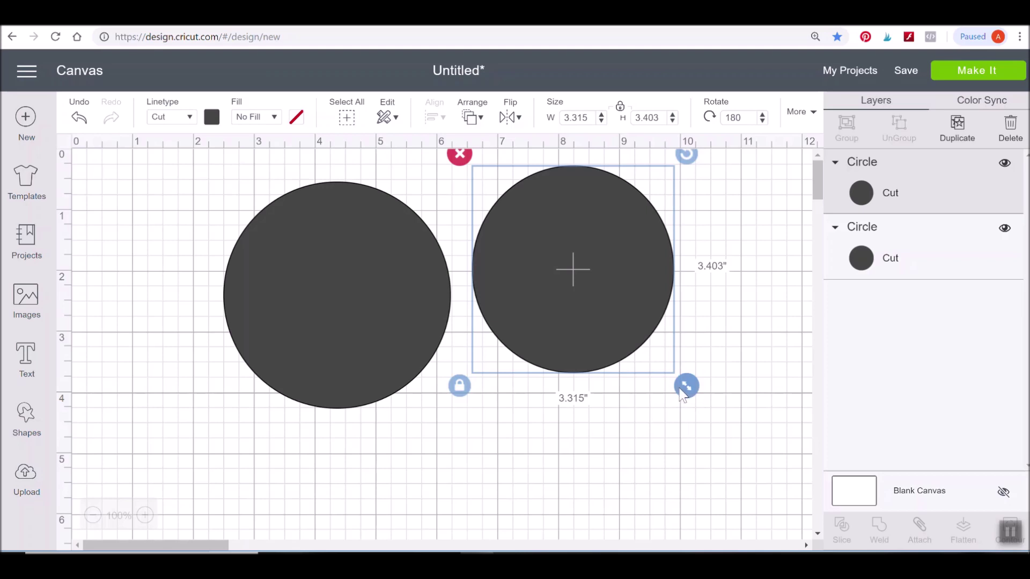
left_click_drag(681, 395, 709, 429)
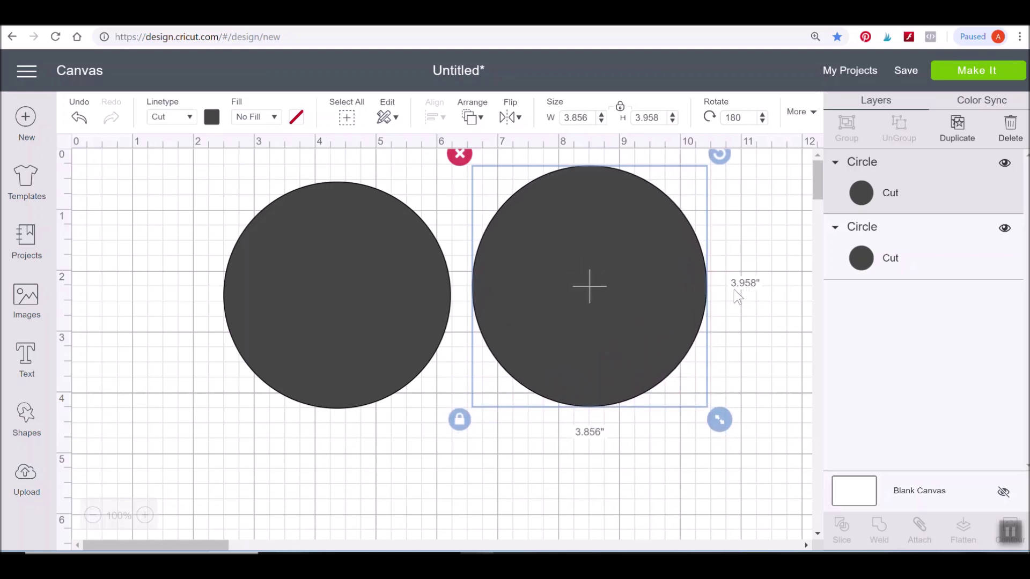
left_click_drag(721, 420, 715, 416)
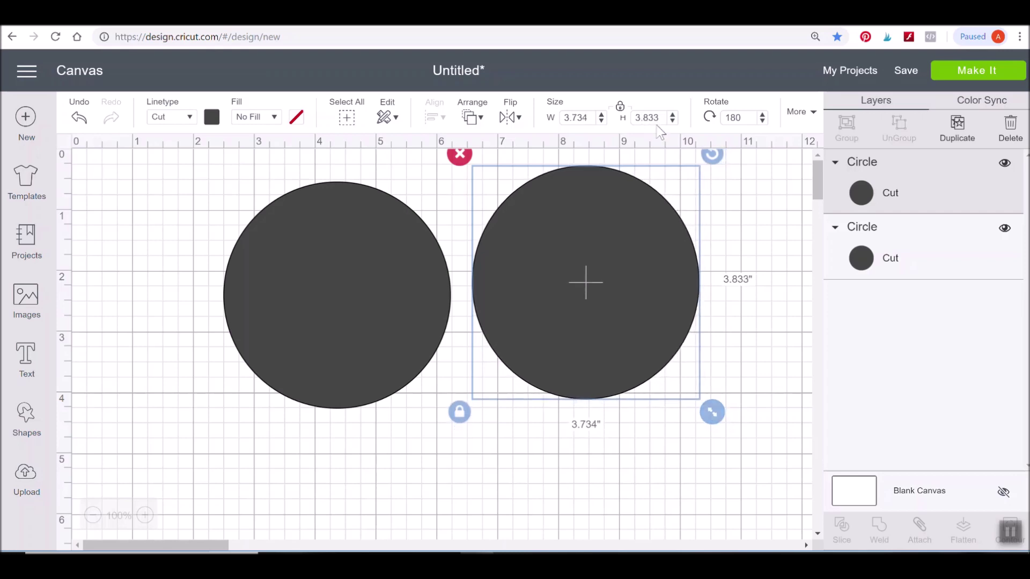
- Increase the right circle's height to 4.7 inches in small increments and reduce it to 4.4 inches with proportions locked
left_click(673, 115)
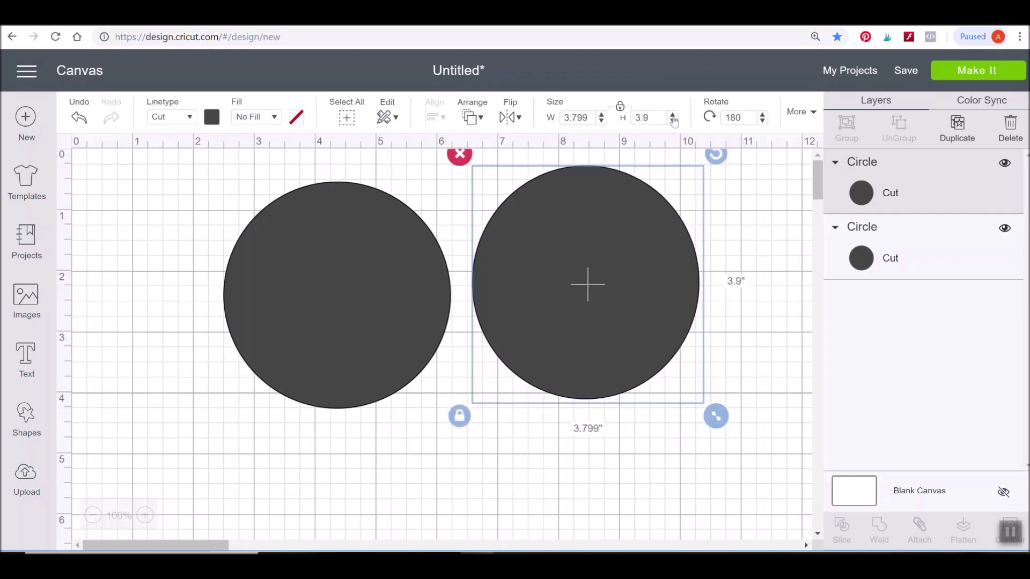
left_click(673, 115)
left_click(673, 115)
left_click(673, 116)
left_click(673, 115)
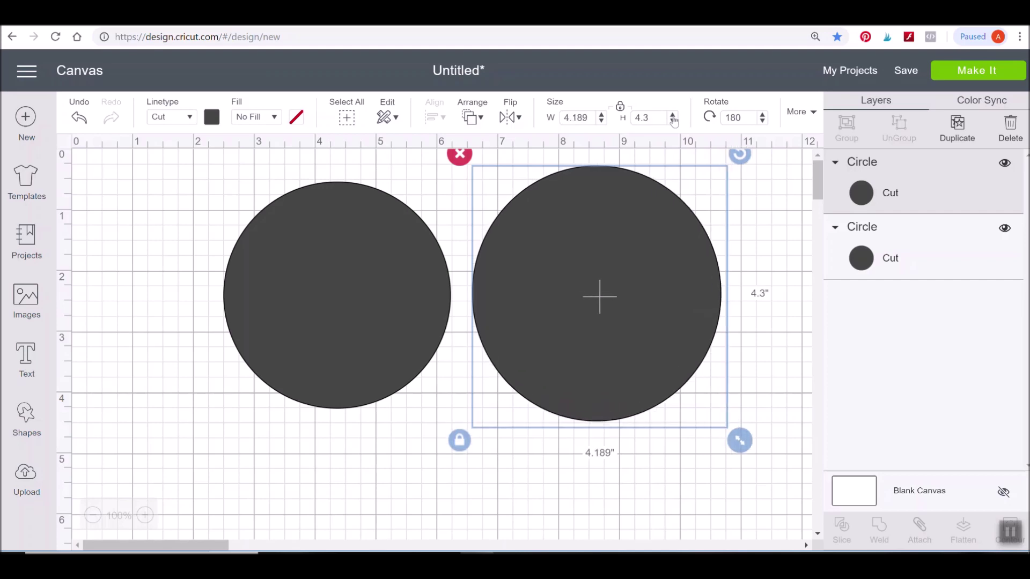
left_click(673, 116)
left_click(673, 115)
left_click(672, 115)
left_click(673, 116)
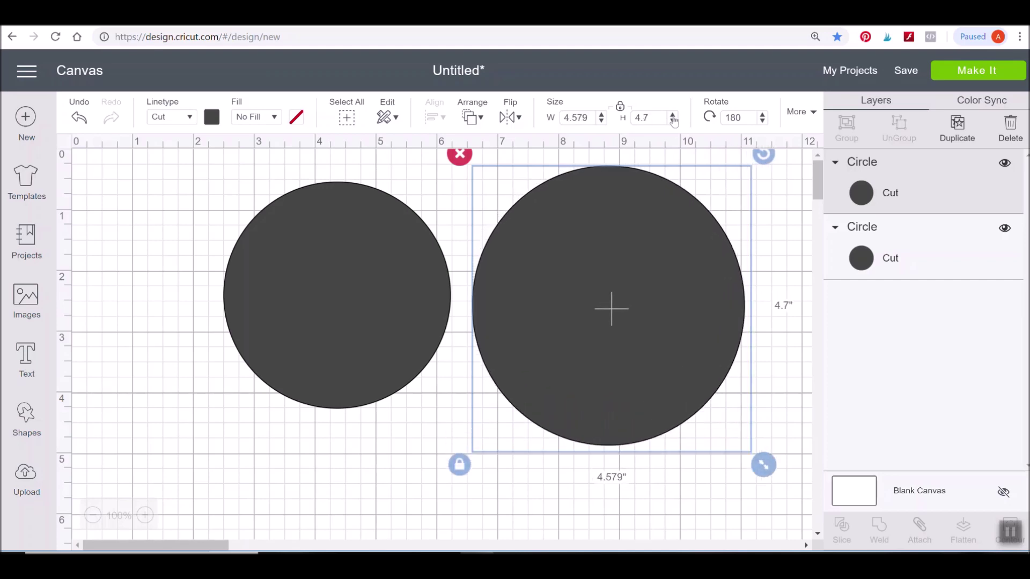
left_click(672, 121)
left_click(673, 120)
left_click(672, 121)
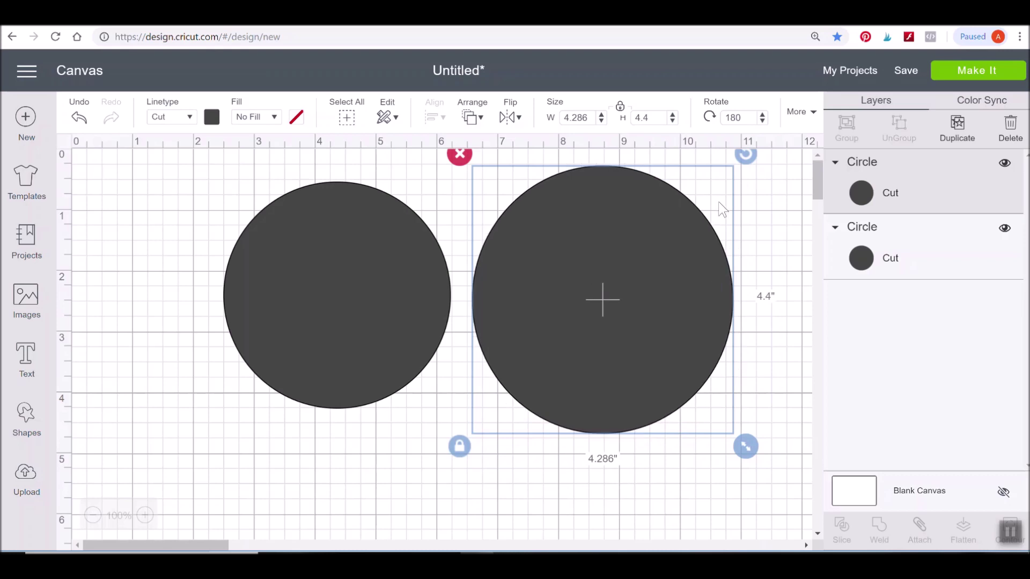
- Step the right circle's rotation up to 184 degrees and back down to 180 degrees
left_click(762, 115)
left_click(762, 116)
left_click(762, 116)
left_click(762, 115)
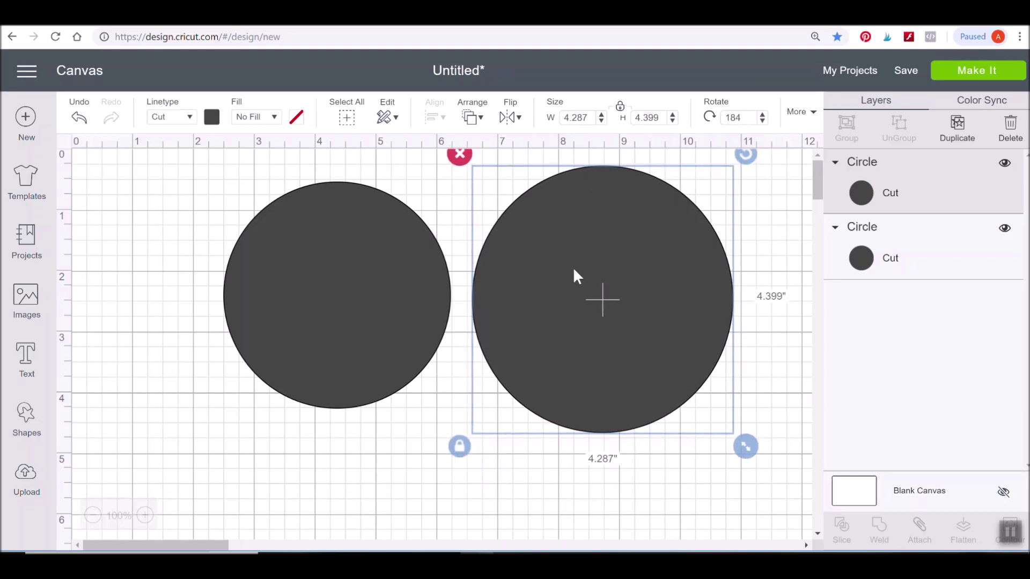
left_click(762, 121)
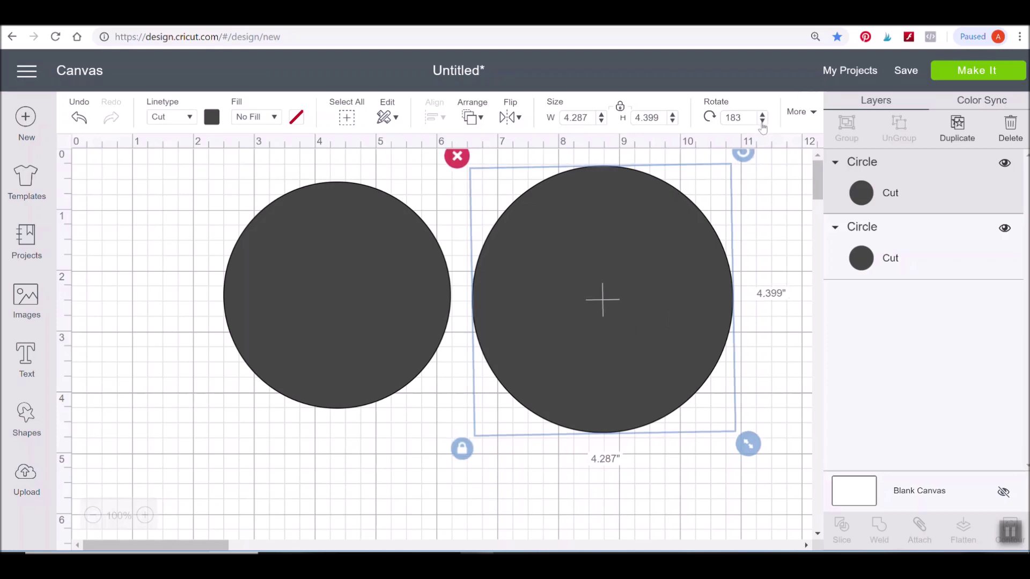
left_click(762, 121)
left_click(763, 121)
left_click(762, 121)
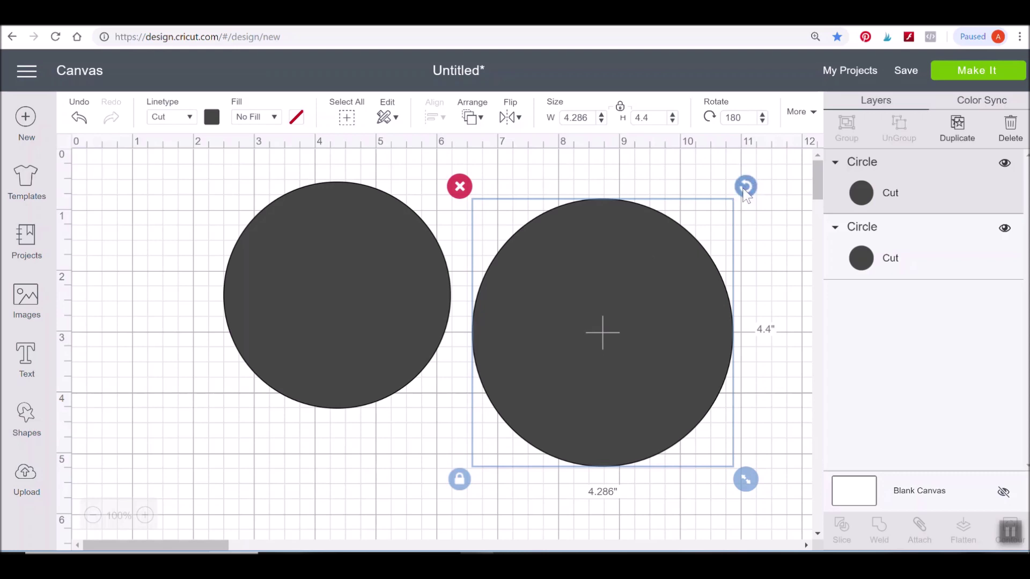
- Shift the larger circle slightly and rotate it freehand to about 271 degrees
left_click_drag(745, 186, 674, 268)
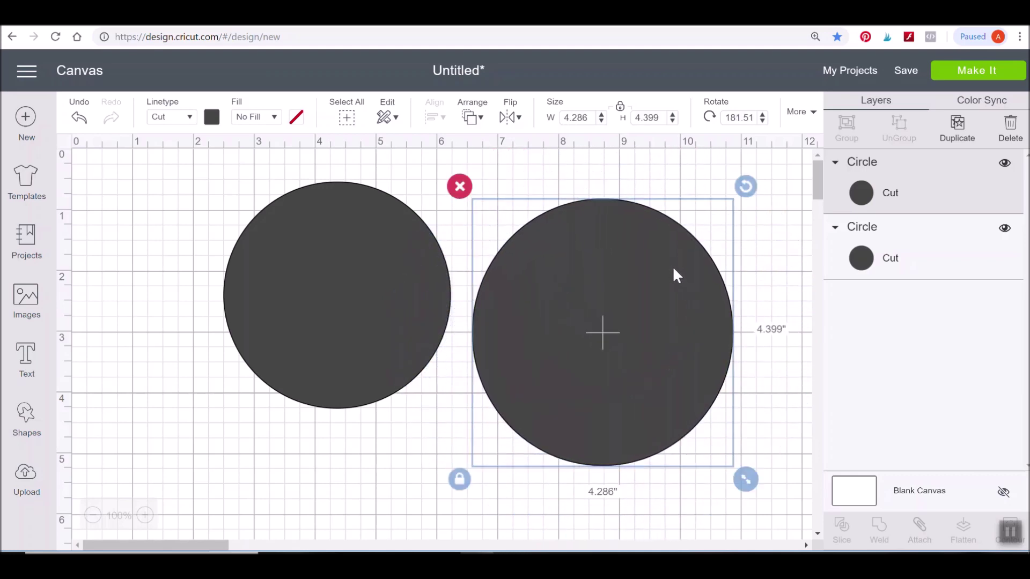
left_click_drag(636, 266, 633, 253)
left_click_drag(745, 177, 690, 414)
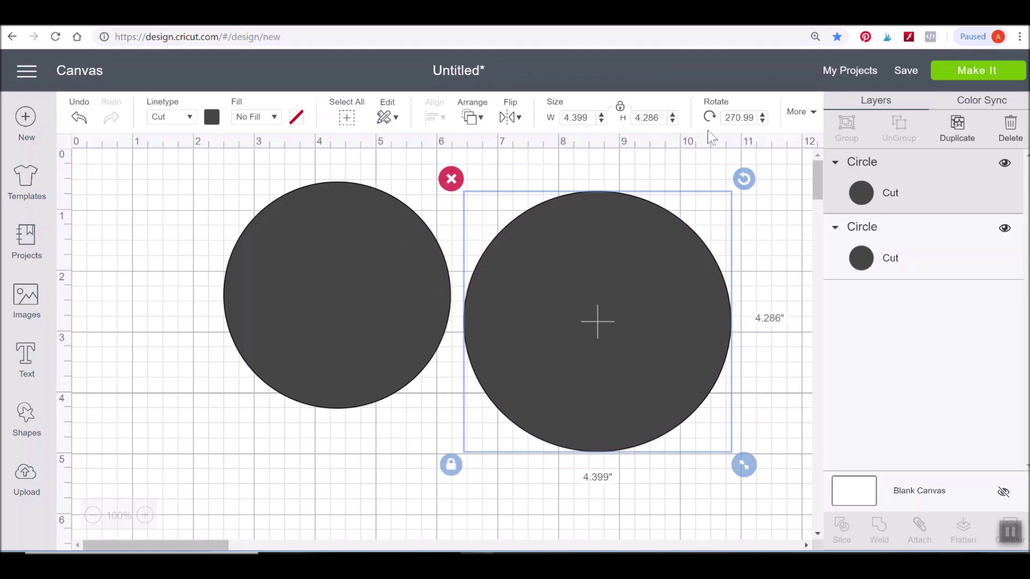
- Increase the larger circle's rotation to 274.99 degrees
left_click(762, 115)
left_click(763, 114)
left_click(762, 115)
left_click(763, 115)
- Raise the larger circle's X position to 6.844 and shift it back to the left by lowering X in small increments
left_click(812, 114)
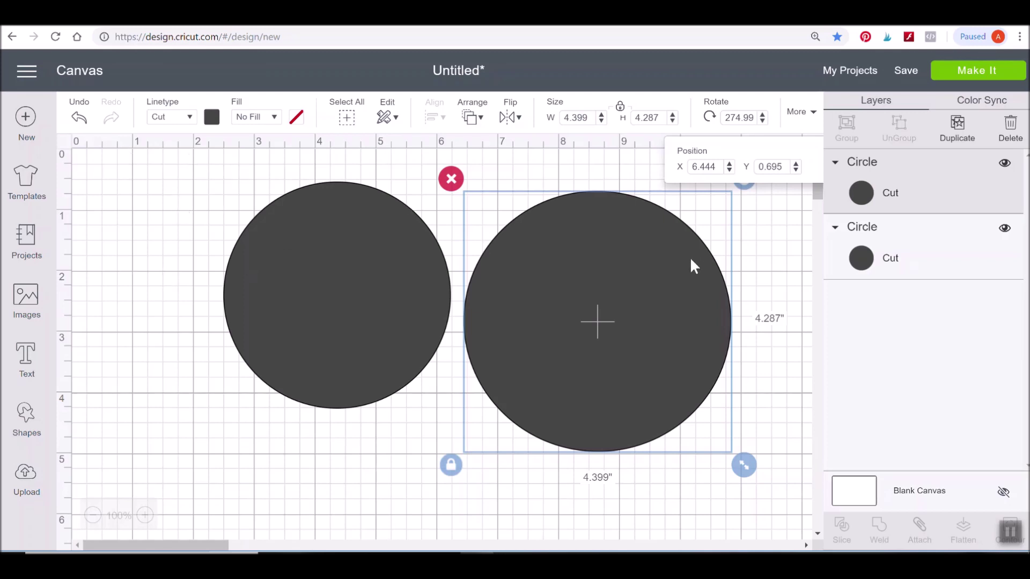
left_click(729, 165)
left_click(729, 165)
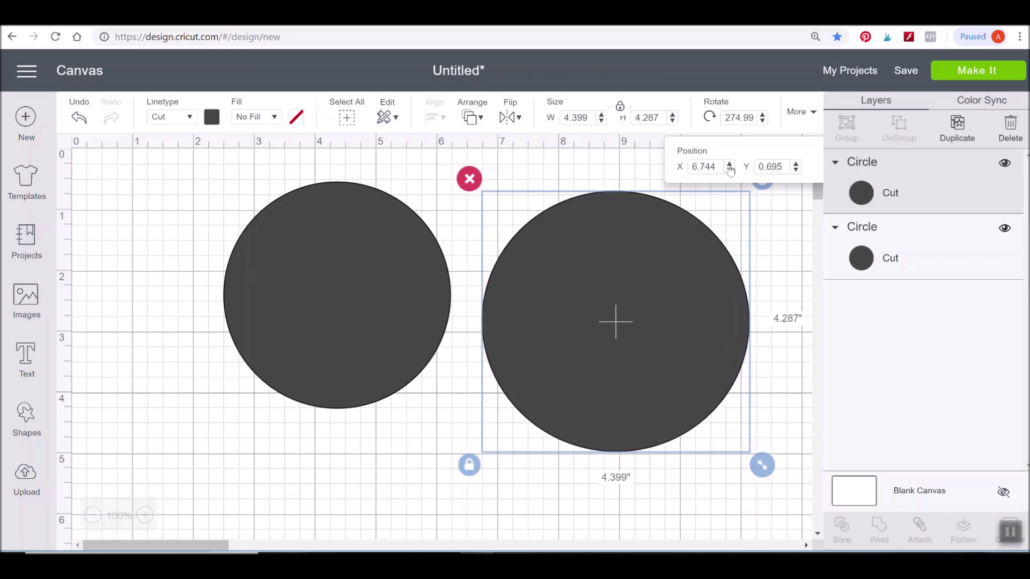
left_click(729, 164)
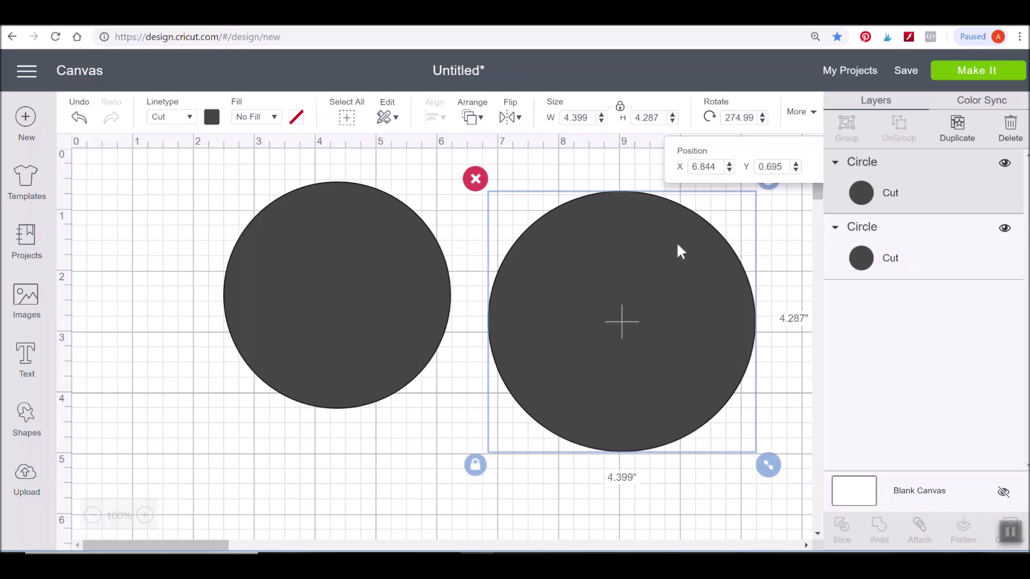
left_click(729, 170)
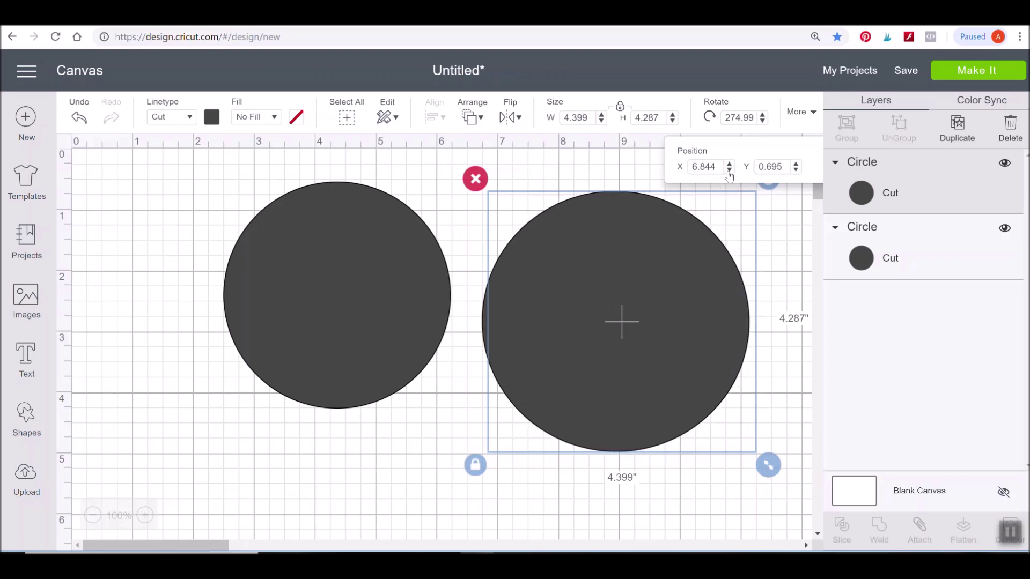
left_click(729, 171)
left_click(729, 171)
left_click(729, 171)
left_click(729, 170)
left_click(729, 170)
left_click(729, 171)
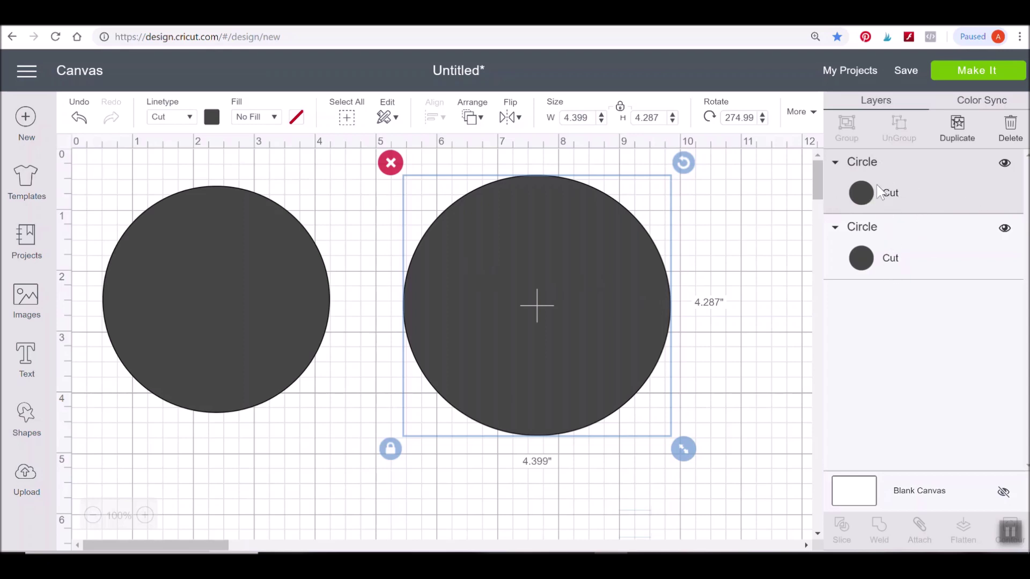
- Move the larger circle over the right part of the smaller circle and select the smaller one
left_click_drag(580, 262, 400, 250)
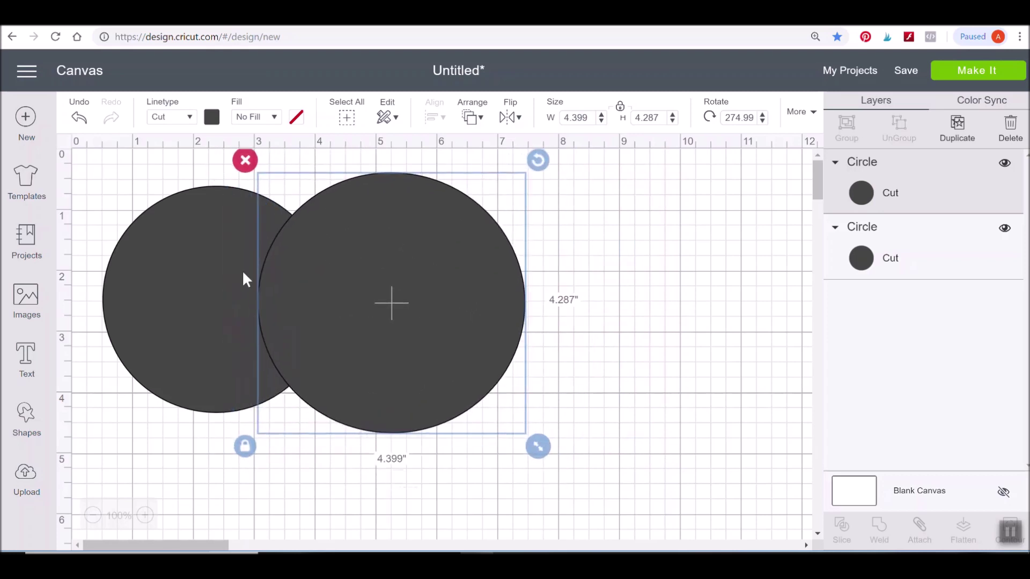
left_click(219, 295)
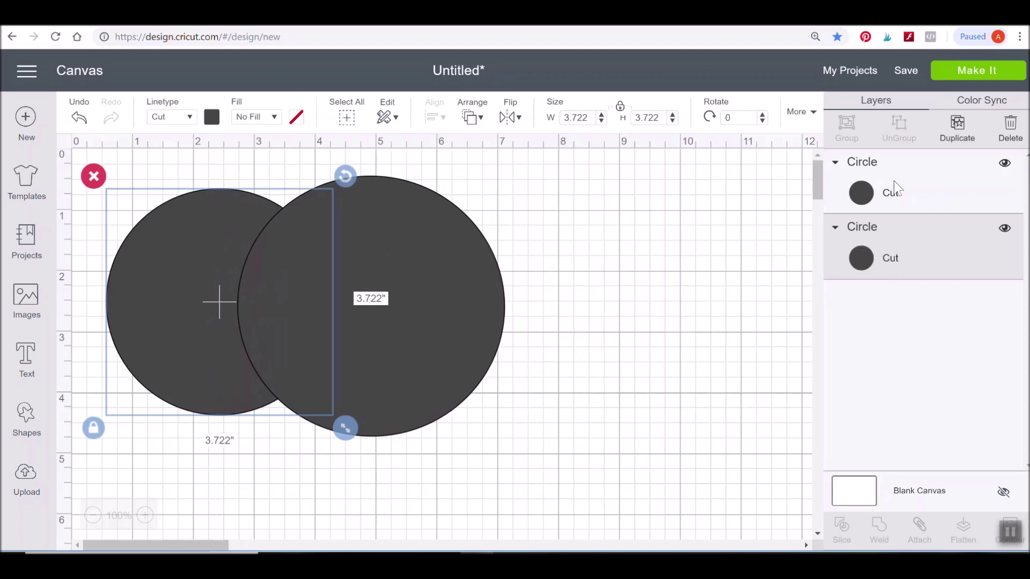
- Select the larger circle and move it to the right until it is clear of the smaller circle
left_click(906, 192)
left_click_drag(417, 294, 466, 287)
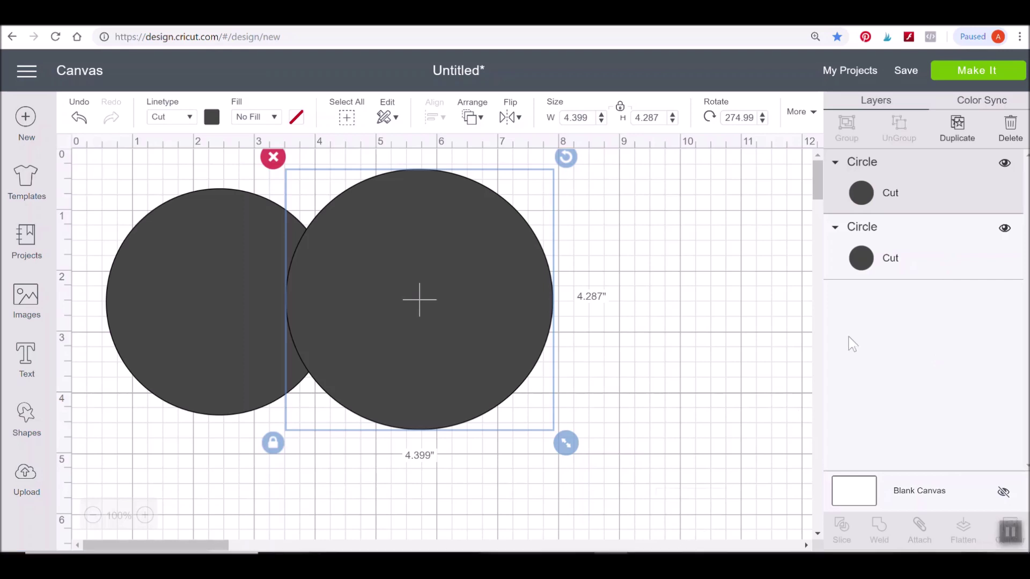
left_click_drag(477, 280, 581, 283)
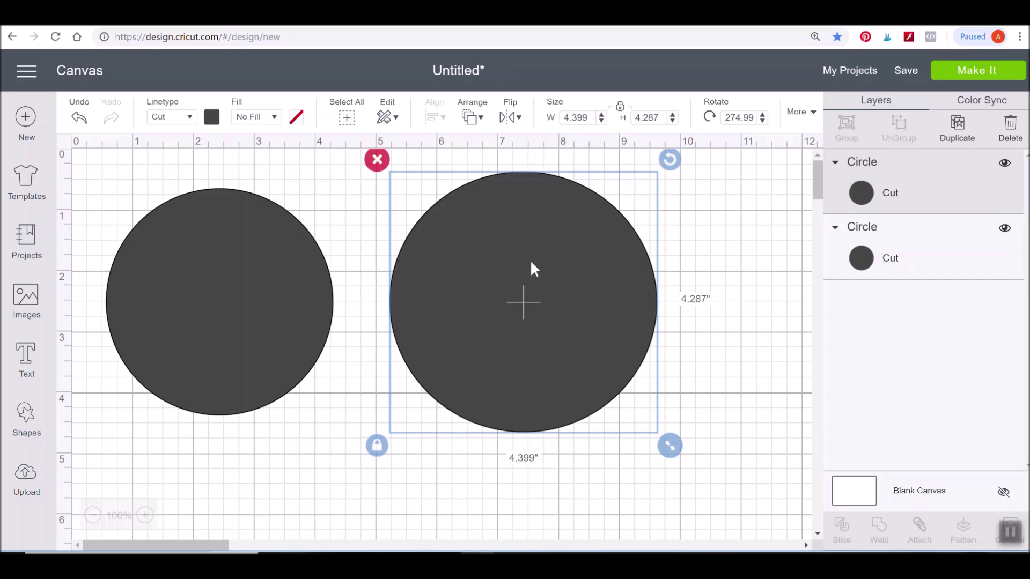
left_click_drag(579, 266, 612, 265)
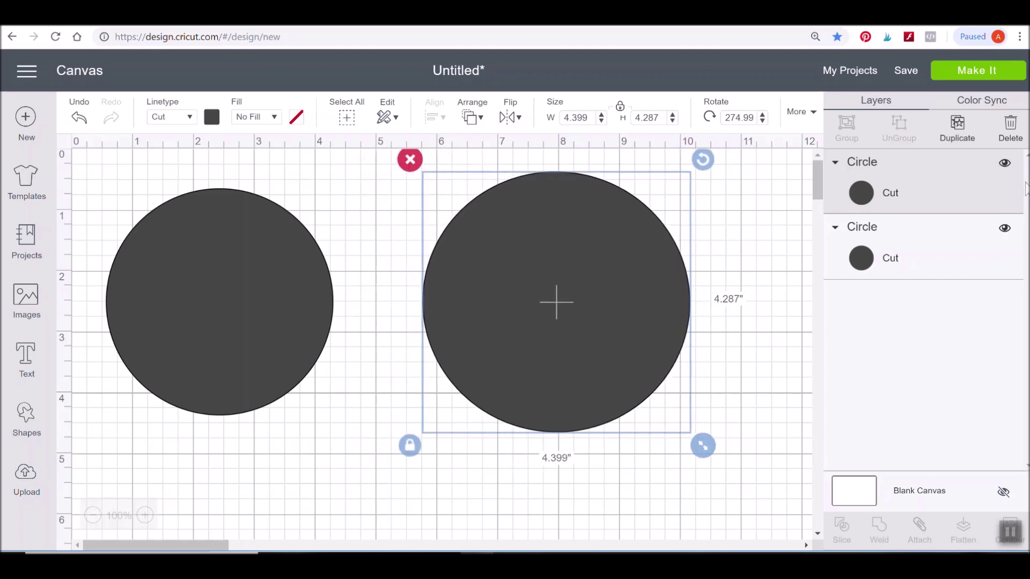
- Hide the larger circle while moving the smaller one to the right, and show it again, separated from the smaller one
left_click(1004, 164)
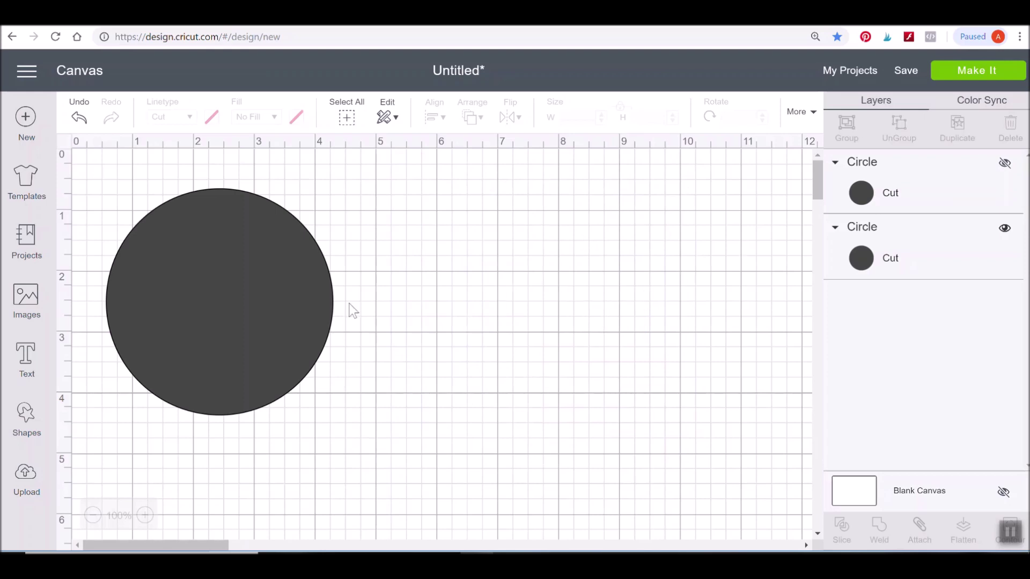
left_click_drag(188, 294, 371, 289)
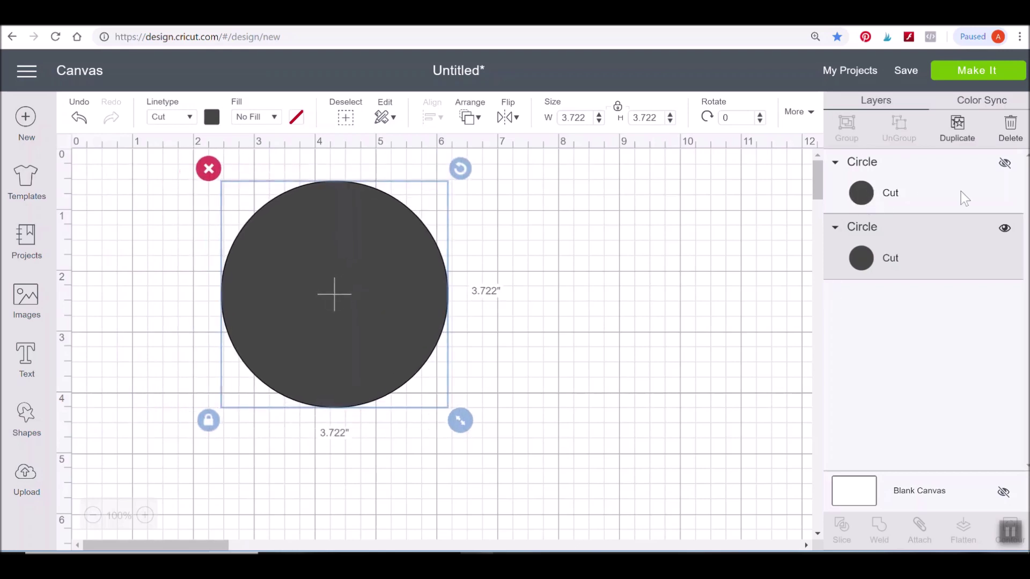
left_click(1005, 164)
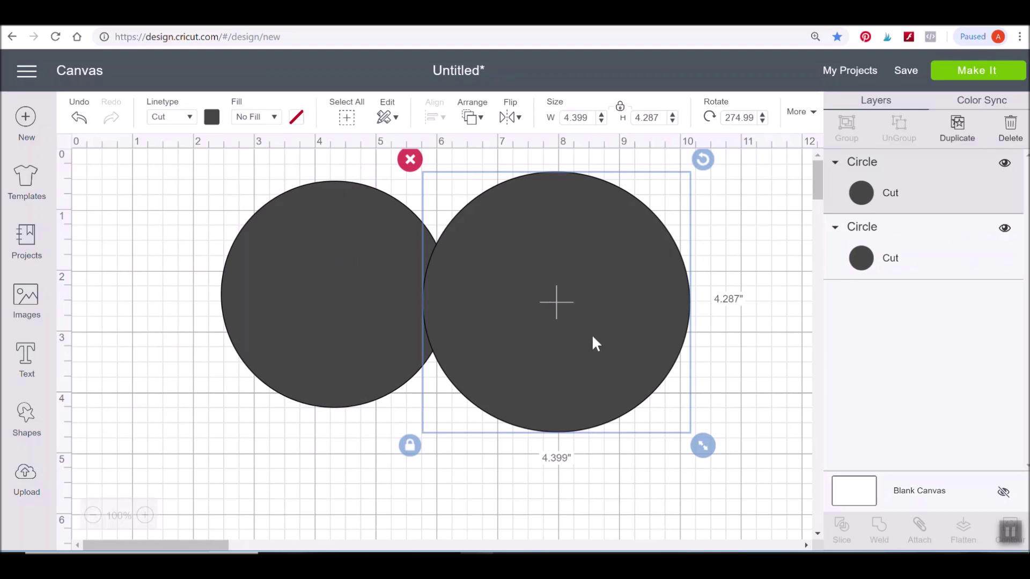
left_click_drag(603, 338, 642, 336)
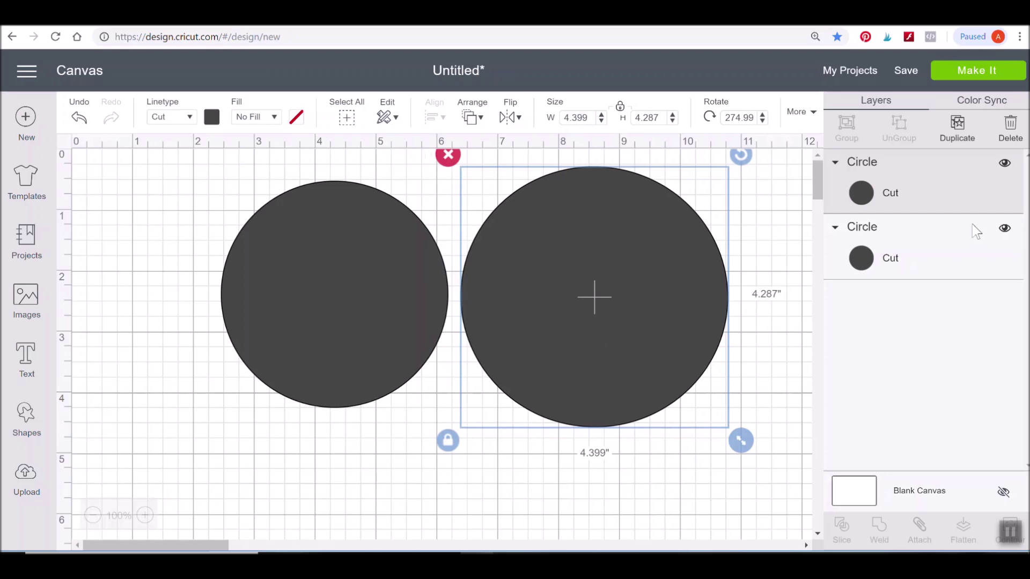
- Toggle the larger circle's visibility off and on, and move it left to slightly overlap the smaller circle
left_click(1005, 166)
left_click(1005, 166)
left_click_drag(673, 272, 649, 270)
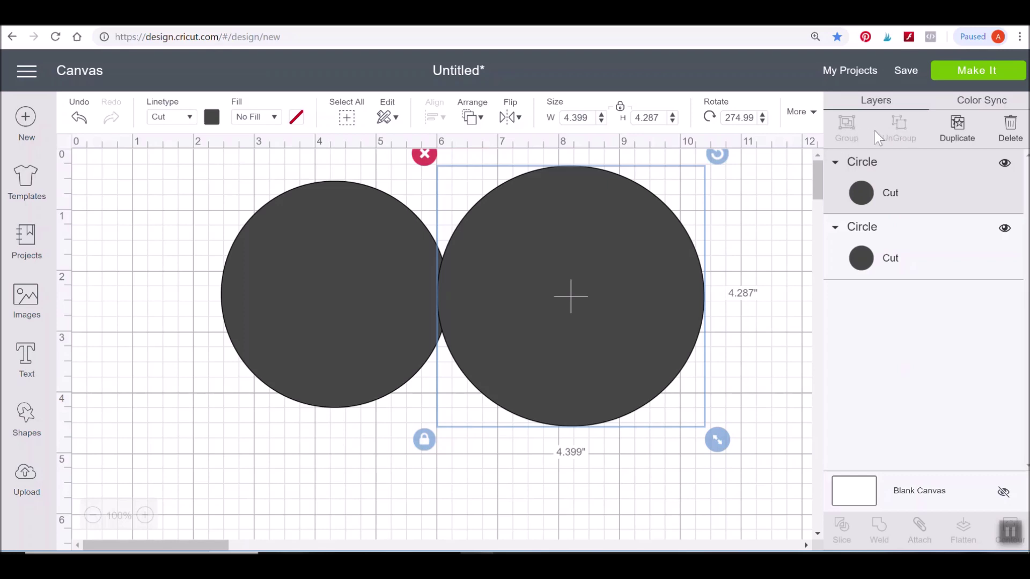
- Group the two circles and move and scale the group freehand to about 7.67 by 4.14 inches
left_click_drag(152, 273, 651, 336)
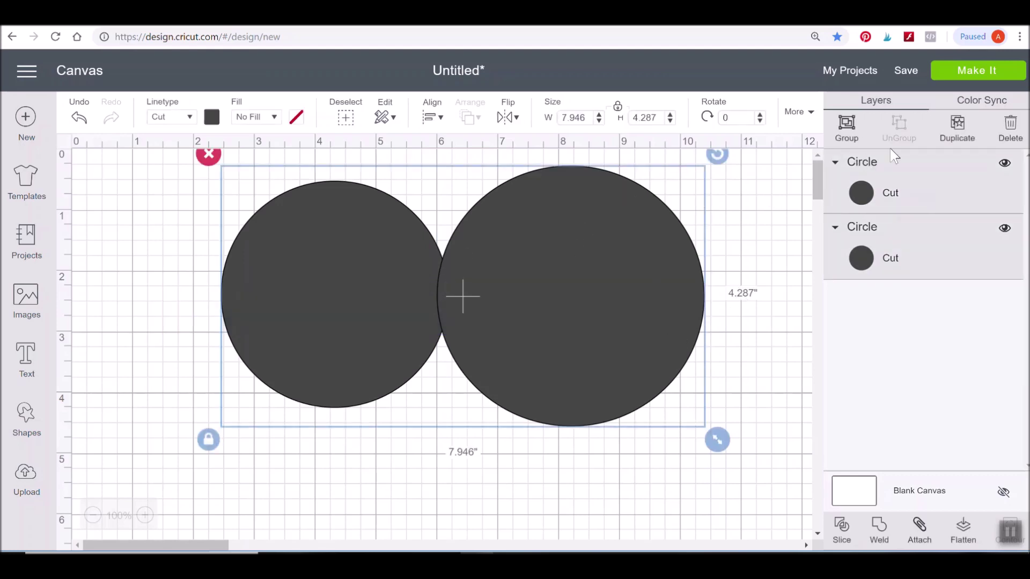
left_click(846, 123)
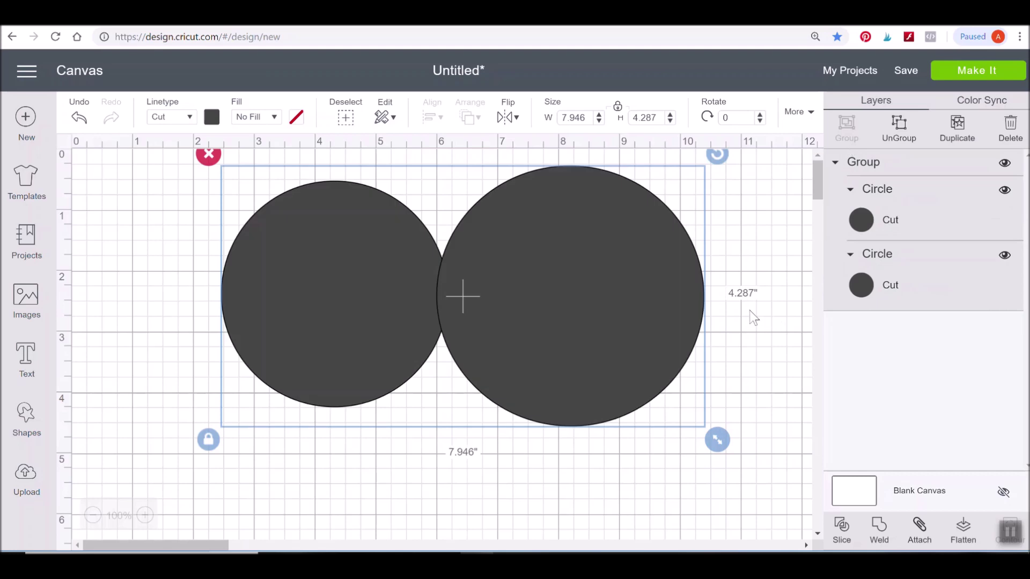
left_click_drag(544, 258, 521, 272)
left_click_drag(698, 446, 680, 463)
left_click_drag(519, 299, 533, 324)
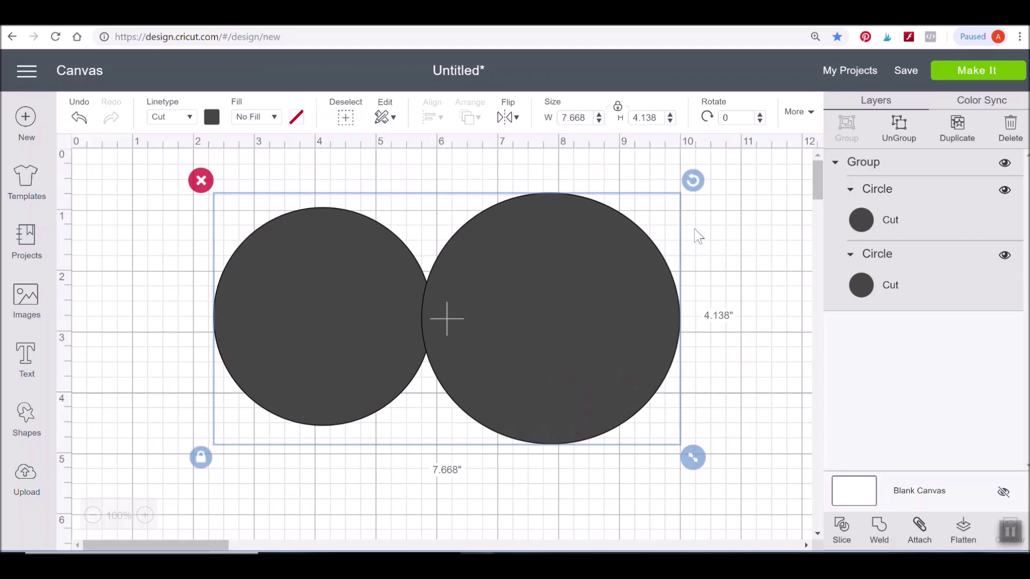
- Ungroup the two circles and move the larger one on its own to the right, away from the smaller one
left_click(903, 133)
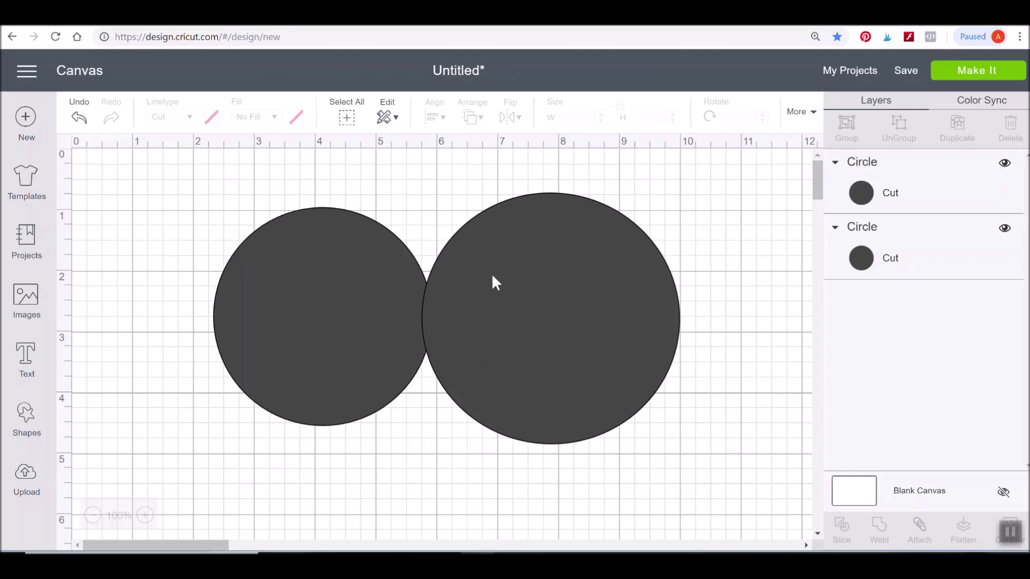
left_click_drag(166, 284, 547, 363)
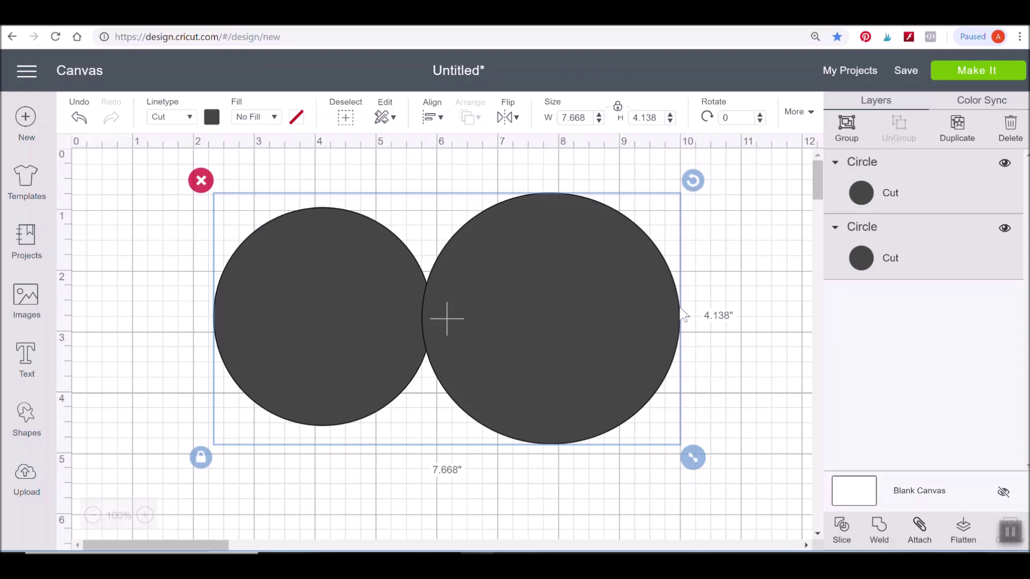
left_click(707, 247)
left_click(933, 172)
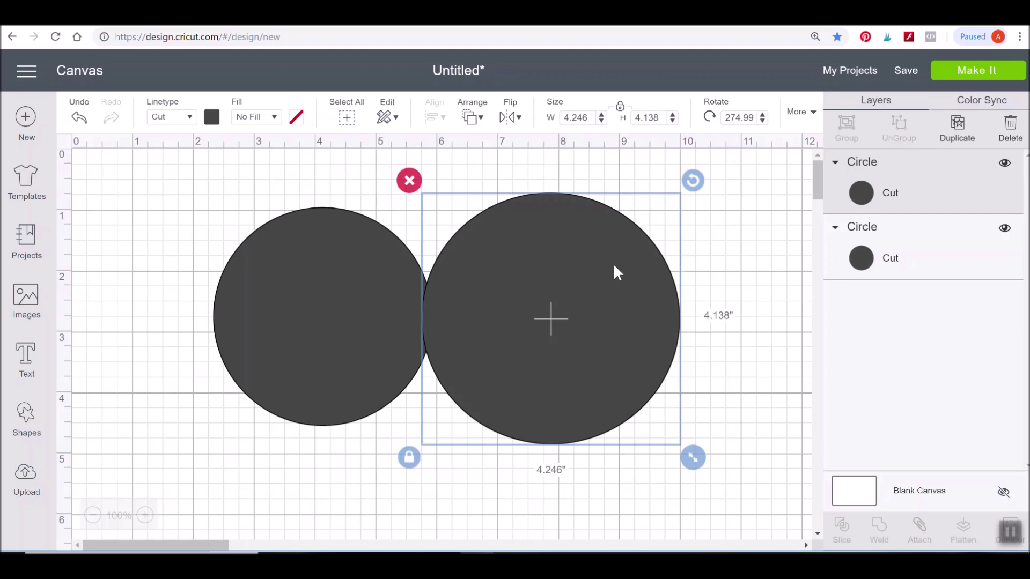
left_click_drag(603, 233, 651, 237)
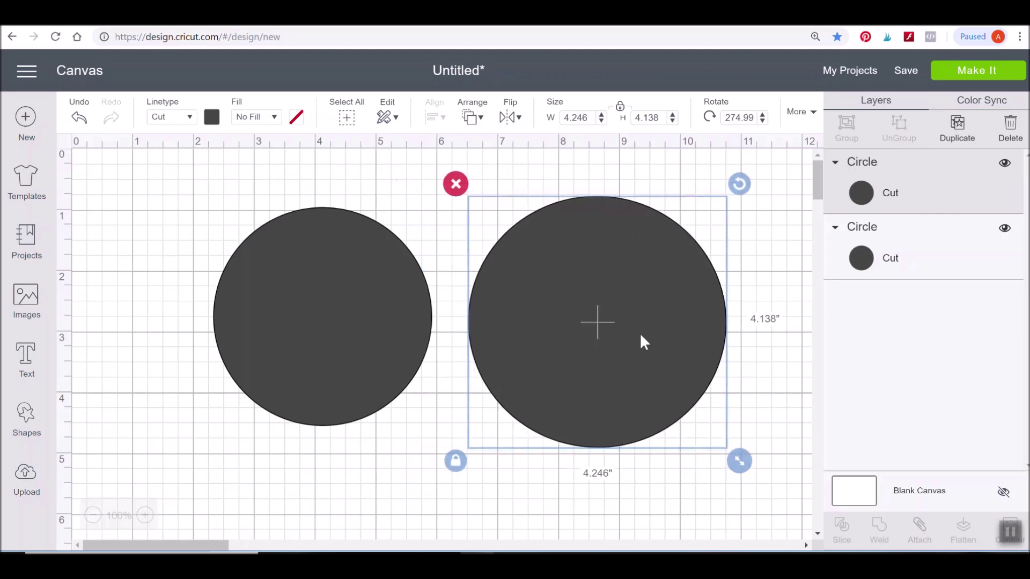
- Delete the larger circle and undo the deletion, and shift it so its top is level with the smaller circle's
key("Delete")
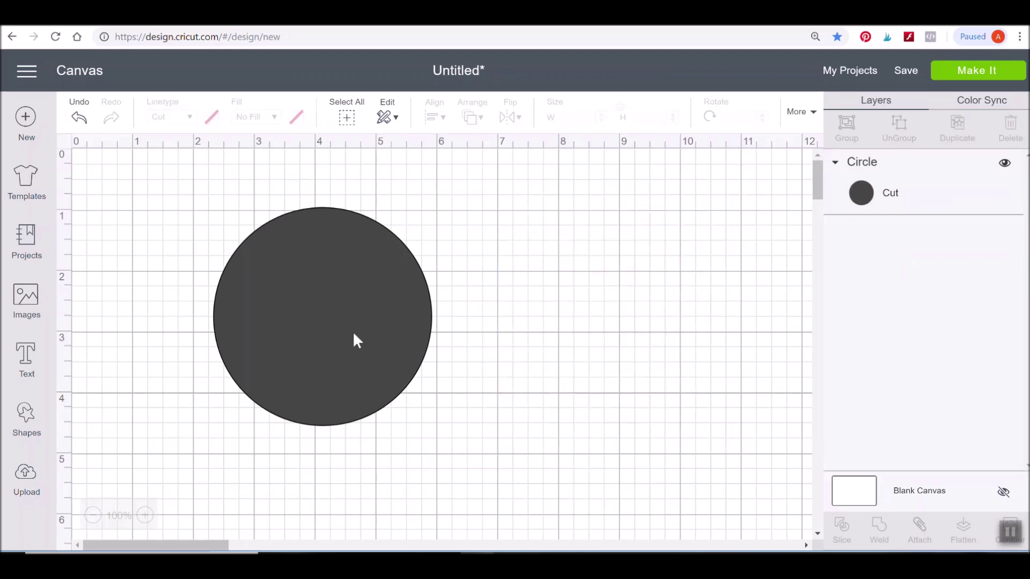
left_click(79, 120)
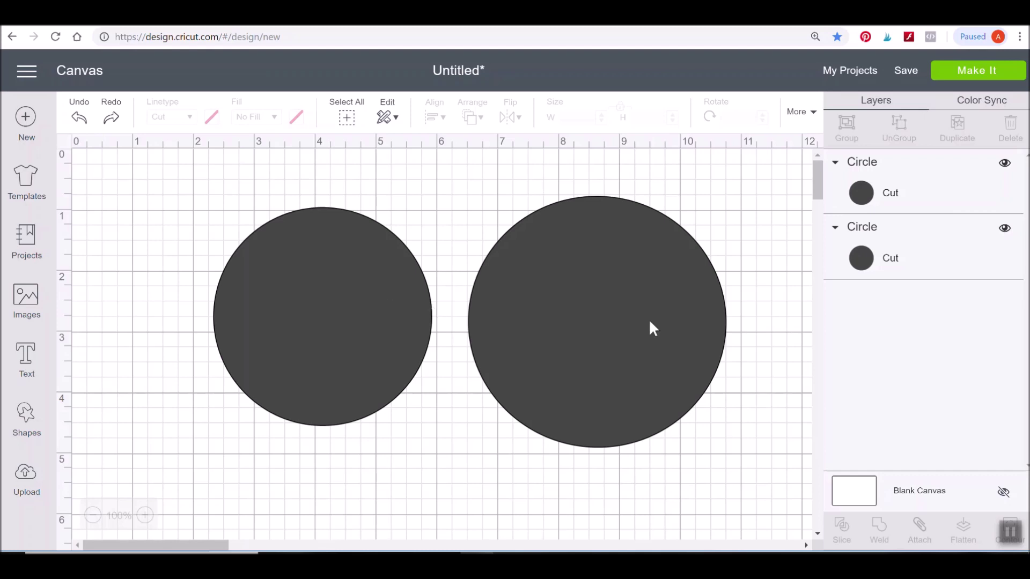
left_click_drag(629, 308, 603, 305)
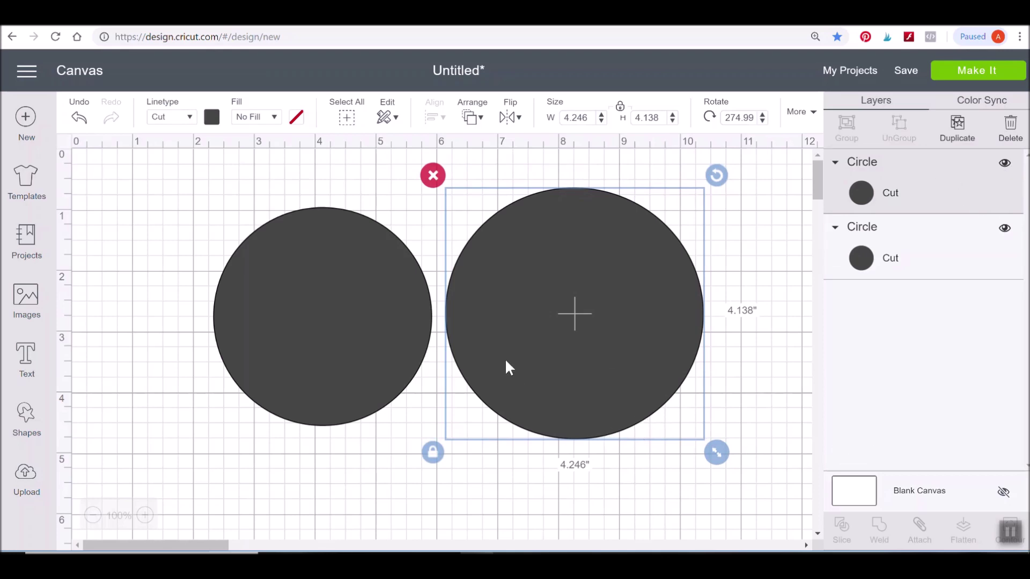
left_click_drag(539, 301, 544, 321)
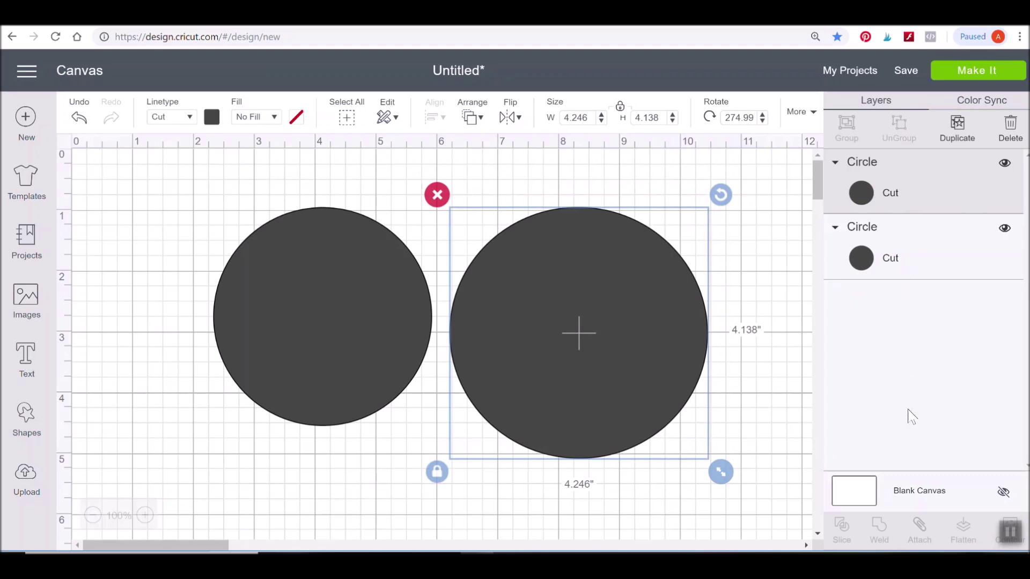
- Open the Color Sync view and move both circles higher on the canvas
left_click(991, 108)
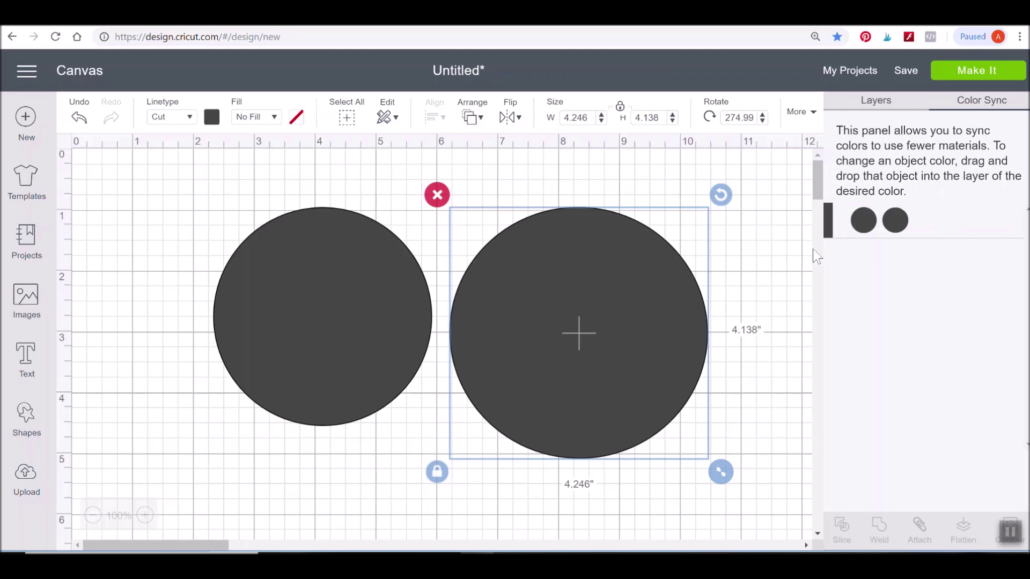
left_click_drag(315, 295, 310, 316)
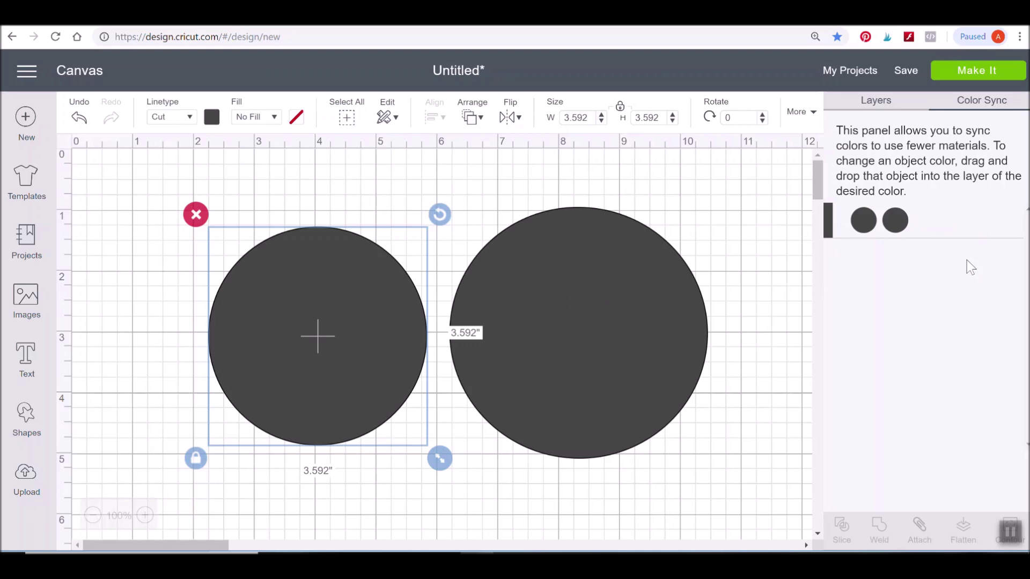
left_click_drag(366, 304, 360, 266)
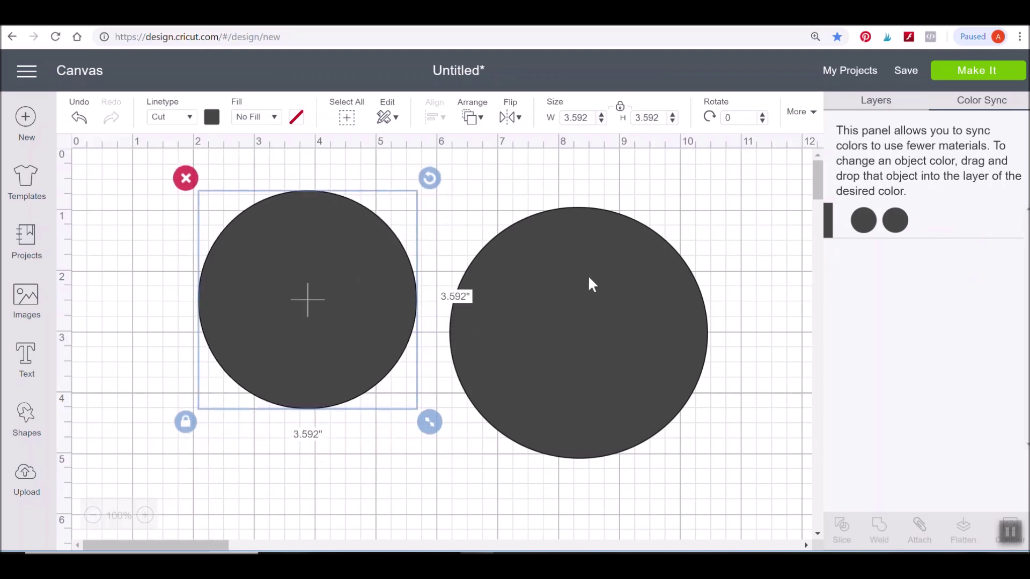
left_click_drag(588, 278, 565, 231)
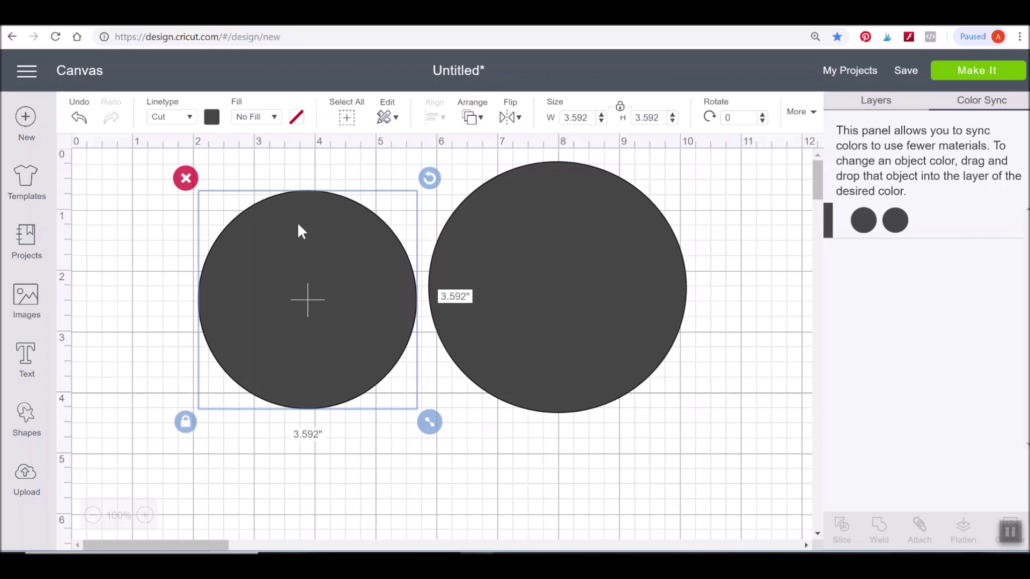
- Change the smaller circle's material color to blue #3F51B5
left_click(212, 119)
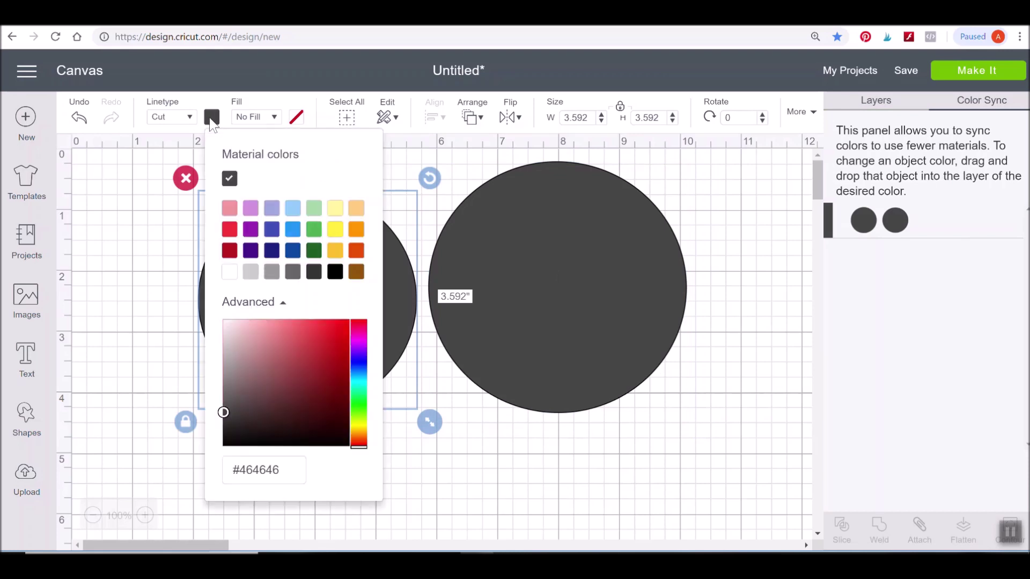
left_click(275, 231)
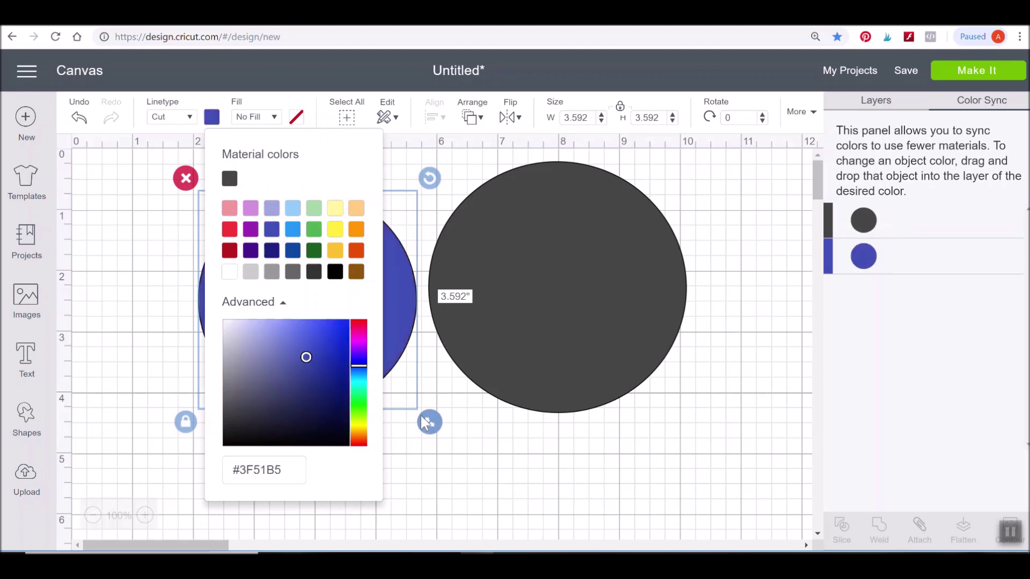
left_click(587, 455)
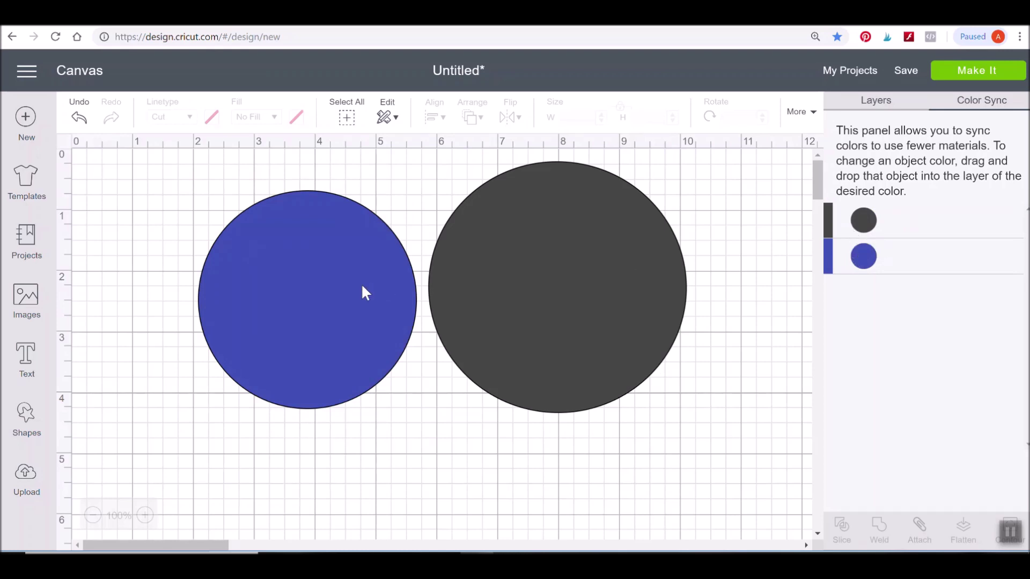
- Nudge the blue circle up, sync it to the dark gray color with Color Sync, and return to the layer list
left_click_drag(363, 292, 361, 281)
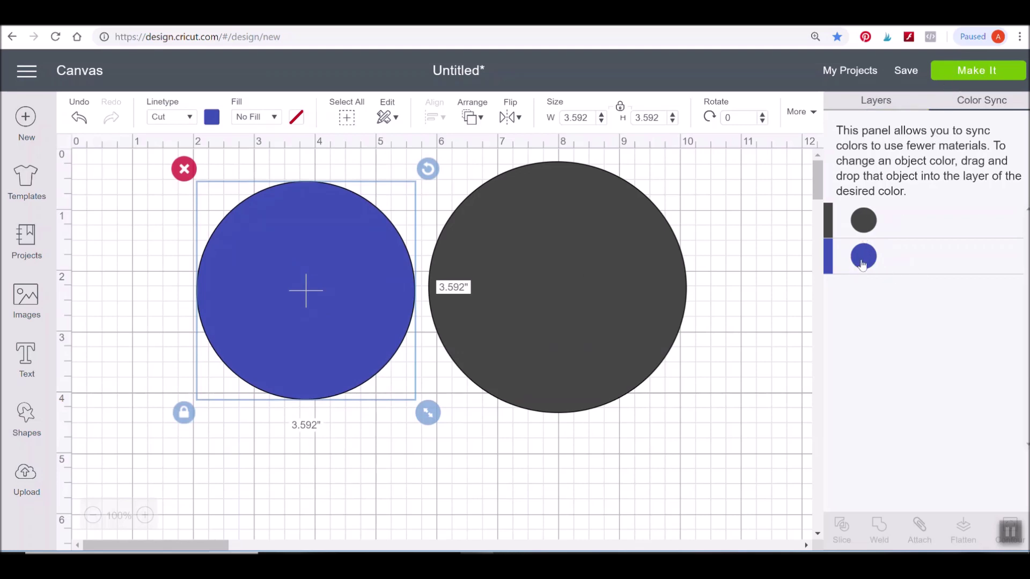
left_click_drag(863, 264, 896, 217)
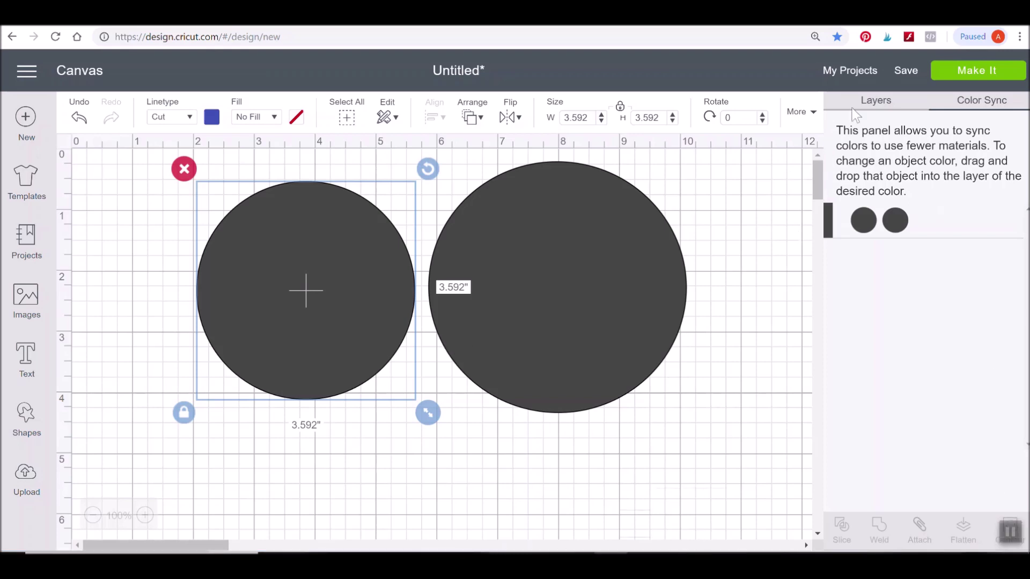
left_click(895, 107)
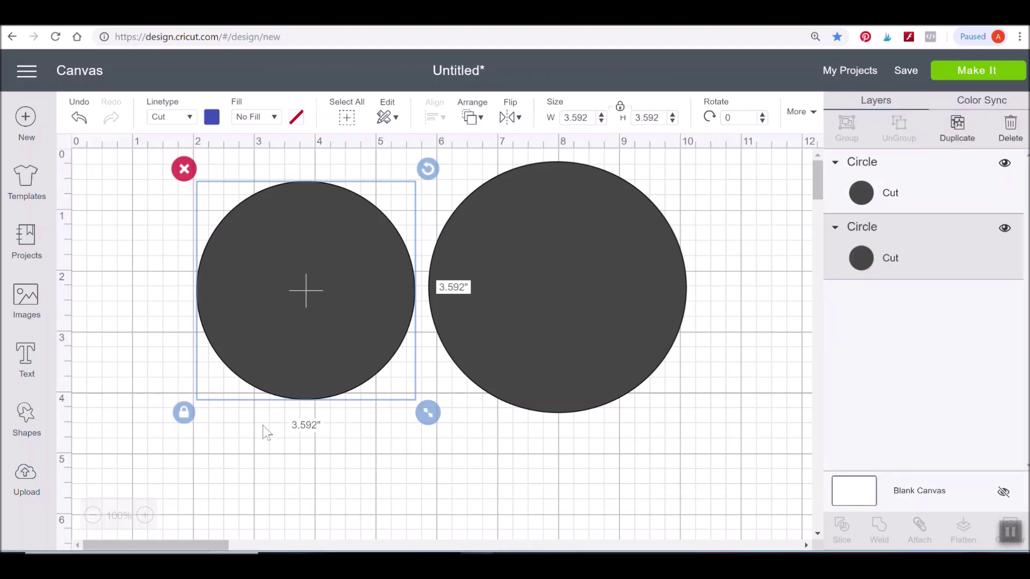
- Select both circles, move them together about one inch to the left, and deselect them
left_click_drag(266, 430, 601, 310)
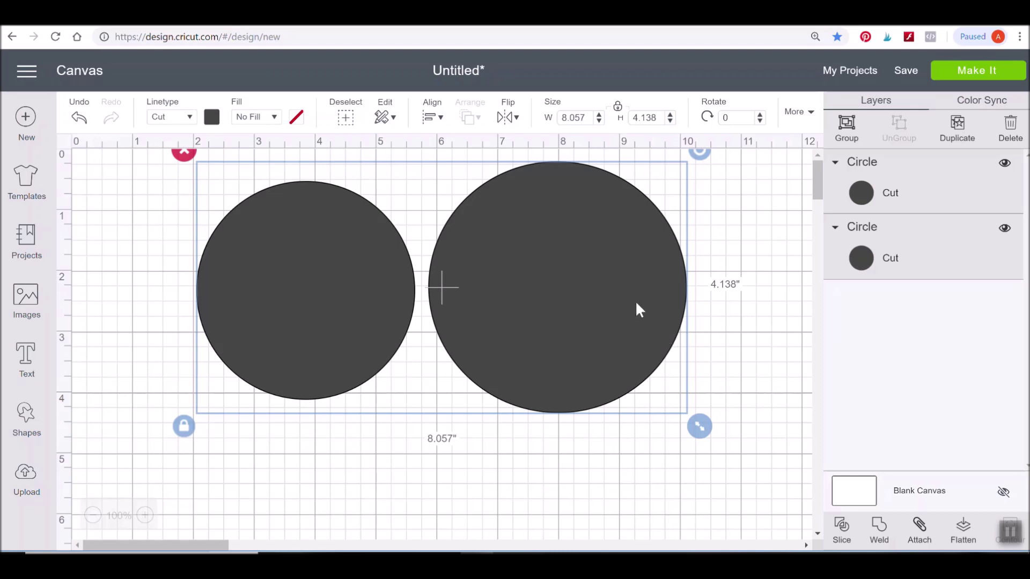
left_click_drag(625, 298, 567, 308)
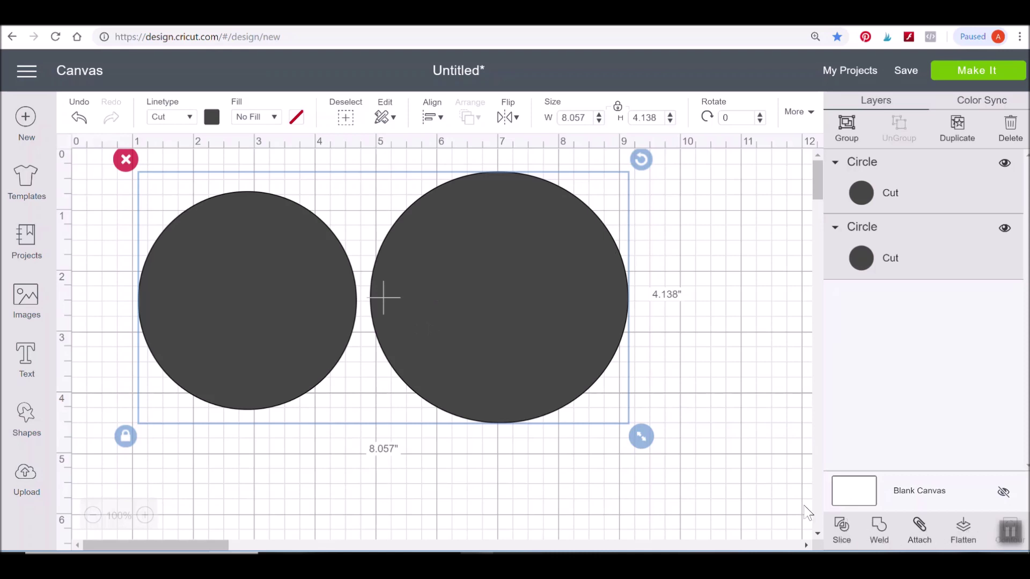
left_click(732, 322)
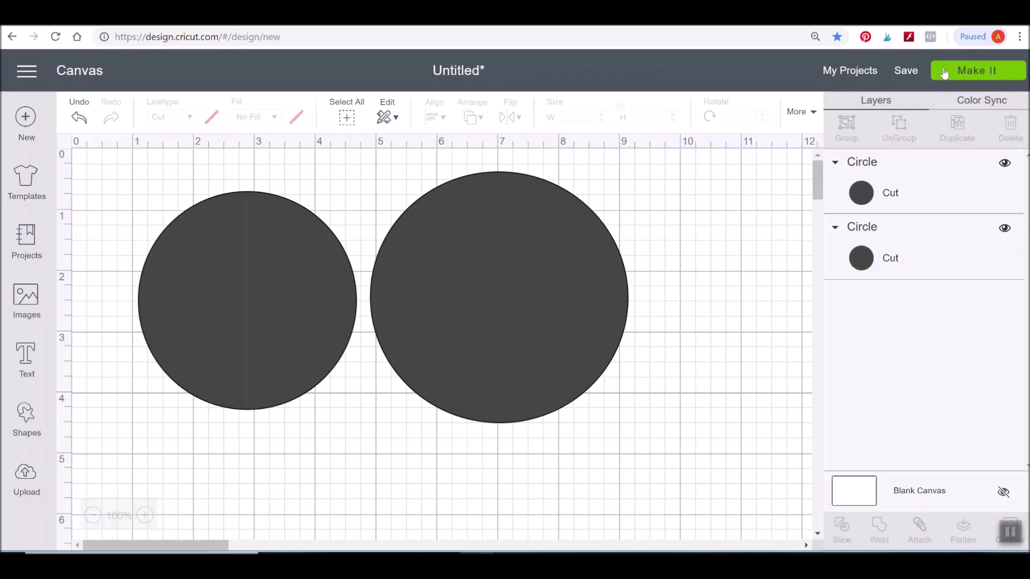
- Preview how the circles are laid out on the cutting mat and go back to the canvas
left_click(976, 72)
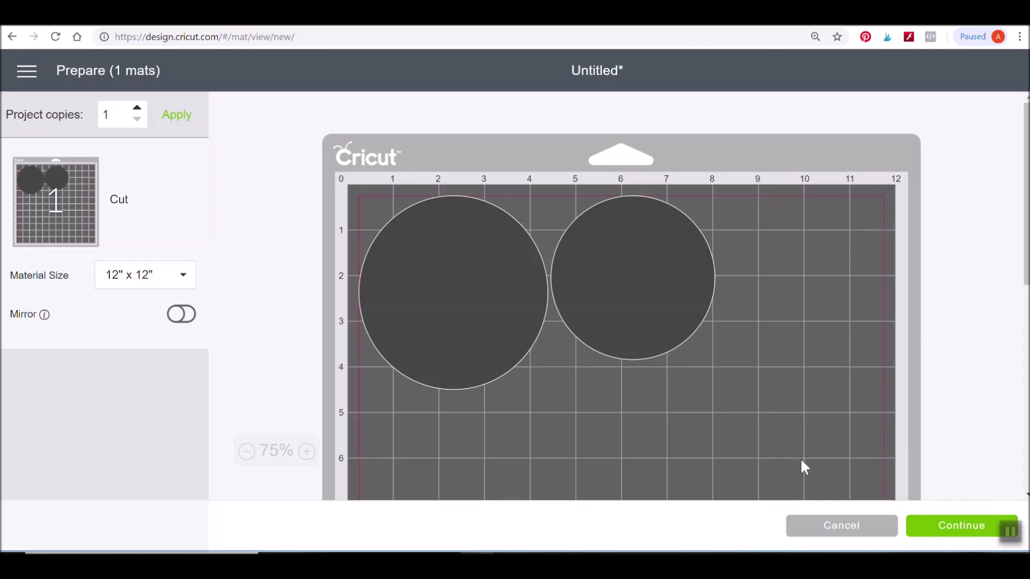
left_click(824, 530)
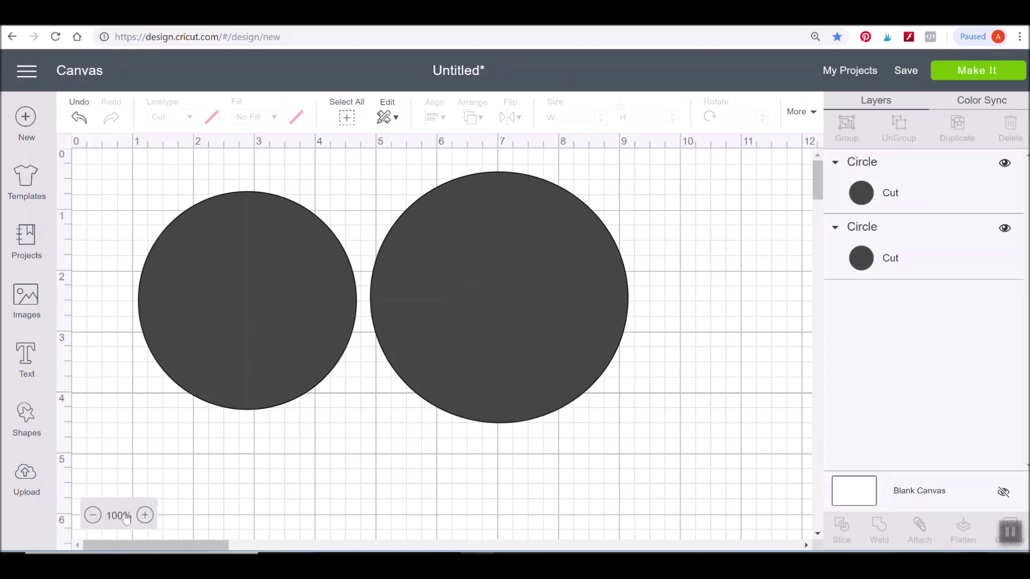
- Zoom the canvas out in several increments and bring it back to 100%
left_click(93, 516)
left_click(93, 516)
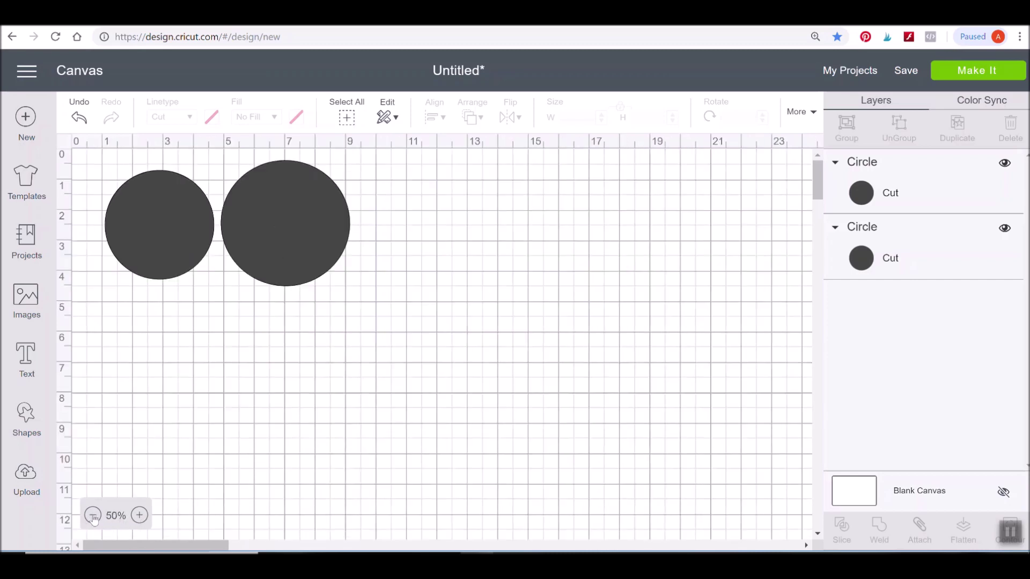
left_click(93, 516)
left_click(139, 516)
left_click(140, 515)
left_click(140, 516)
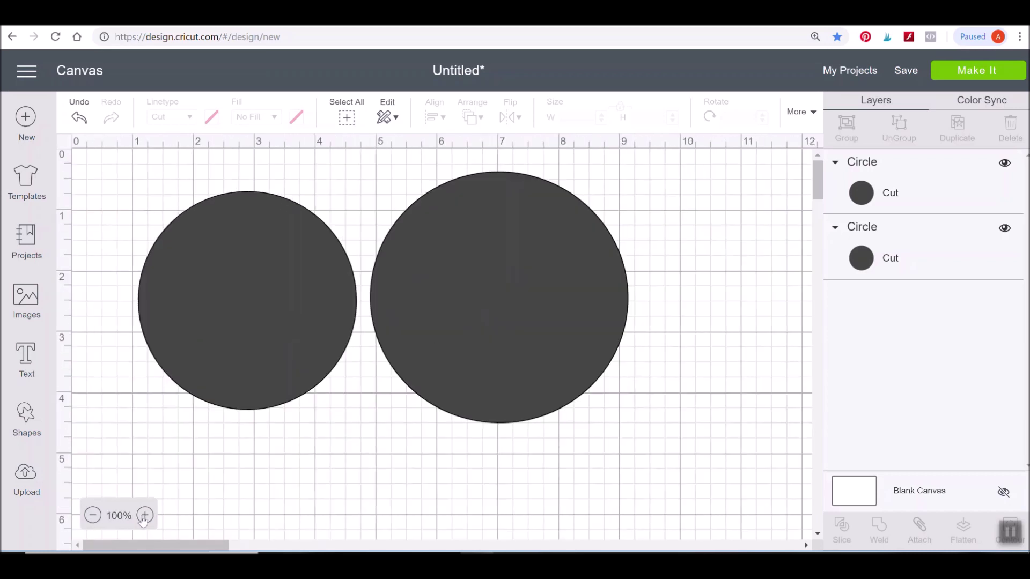